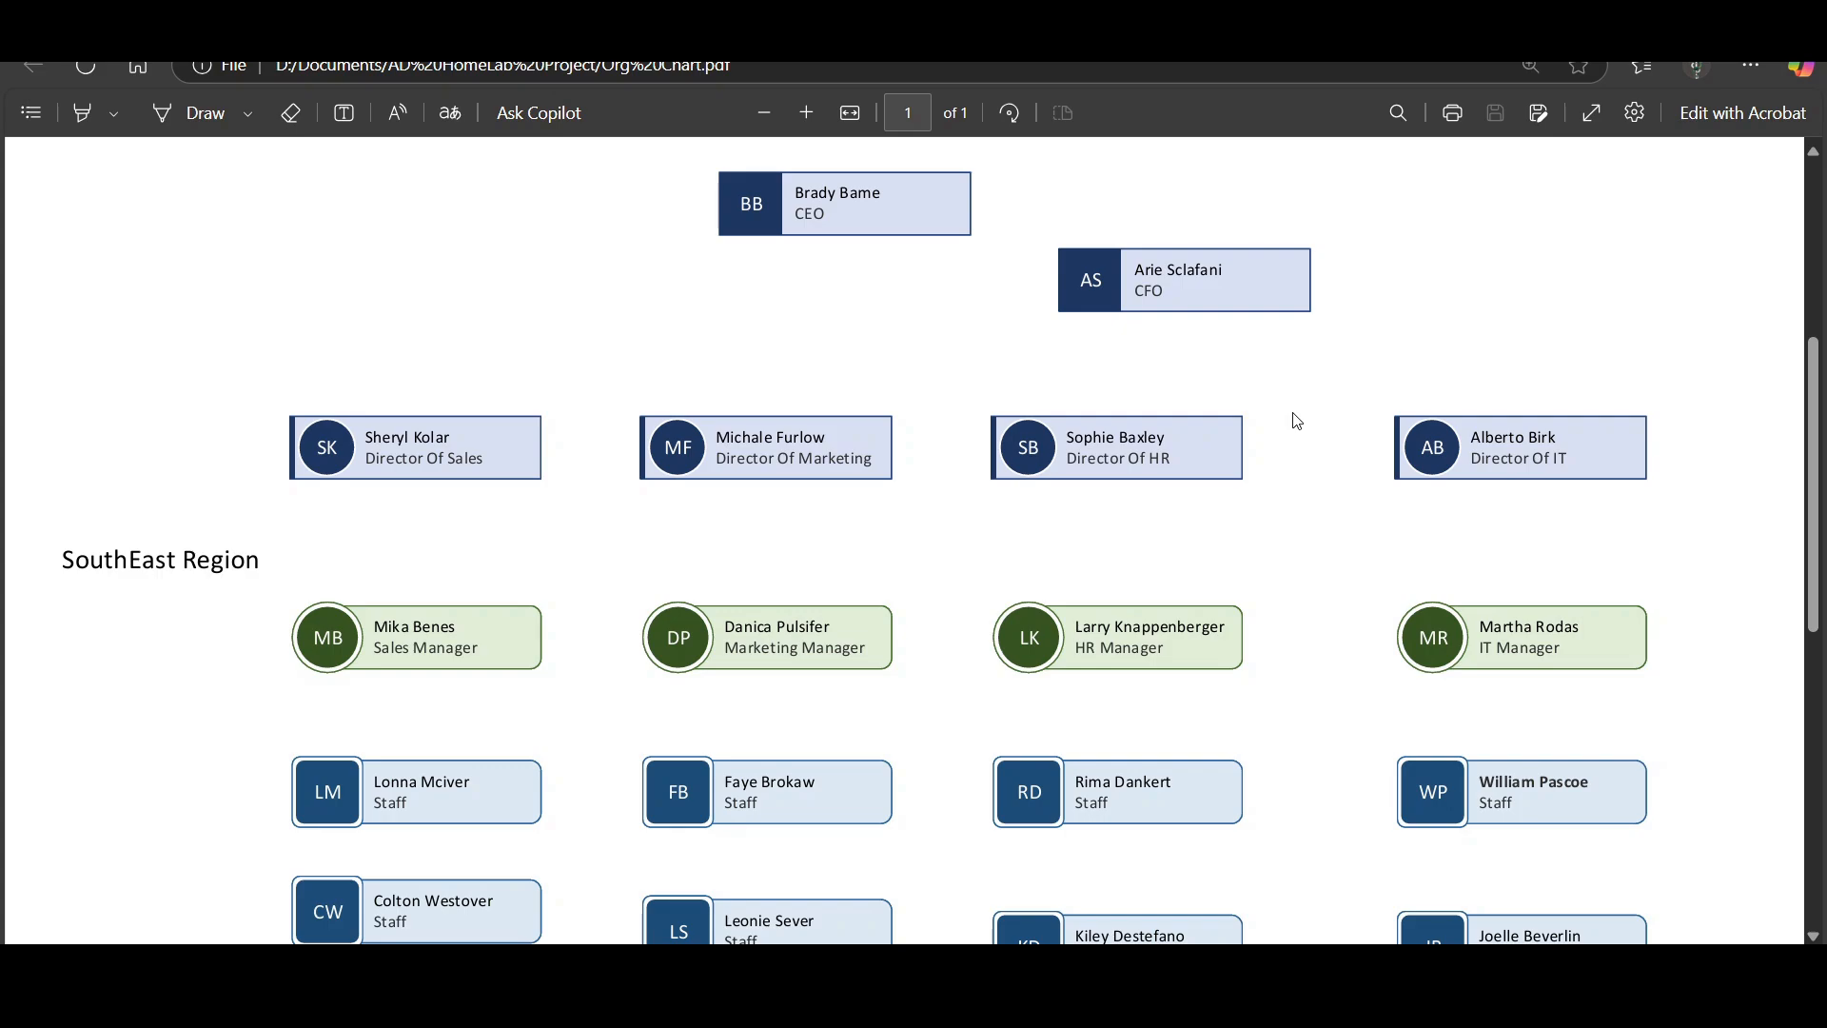
# Examine the org chart's executives, directors, SouthEast Region managers and staff in each department.
pyautogui.scroll(-2, 1297, 420)
pyautogui.scroll(2, 1297, 420)
pyautogui.scroll(2, 791, 307)
pyautogui.scroll(-3, 784, 305)
pyautogui.scroll(-1, 500, 481)
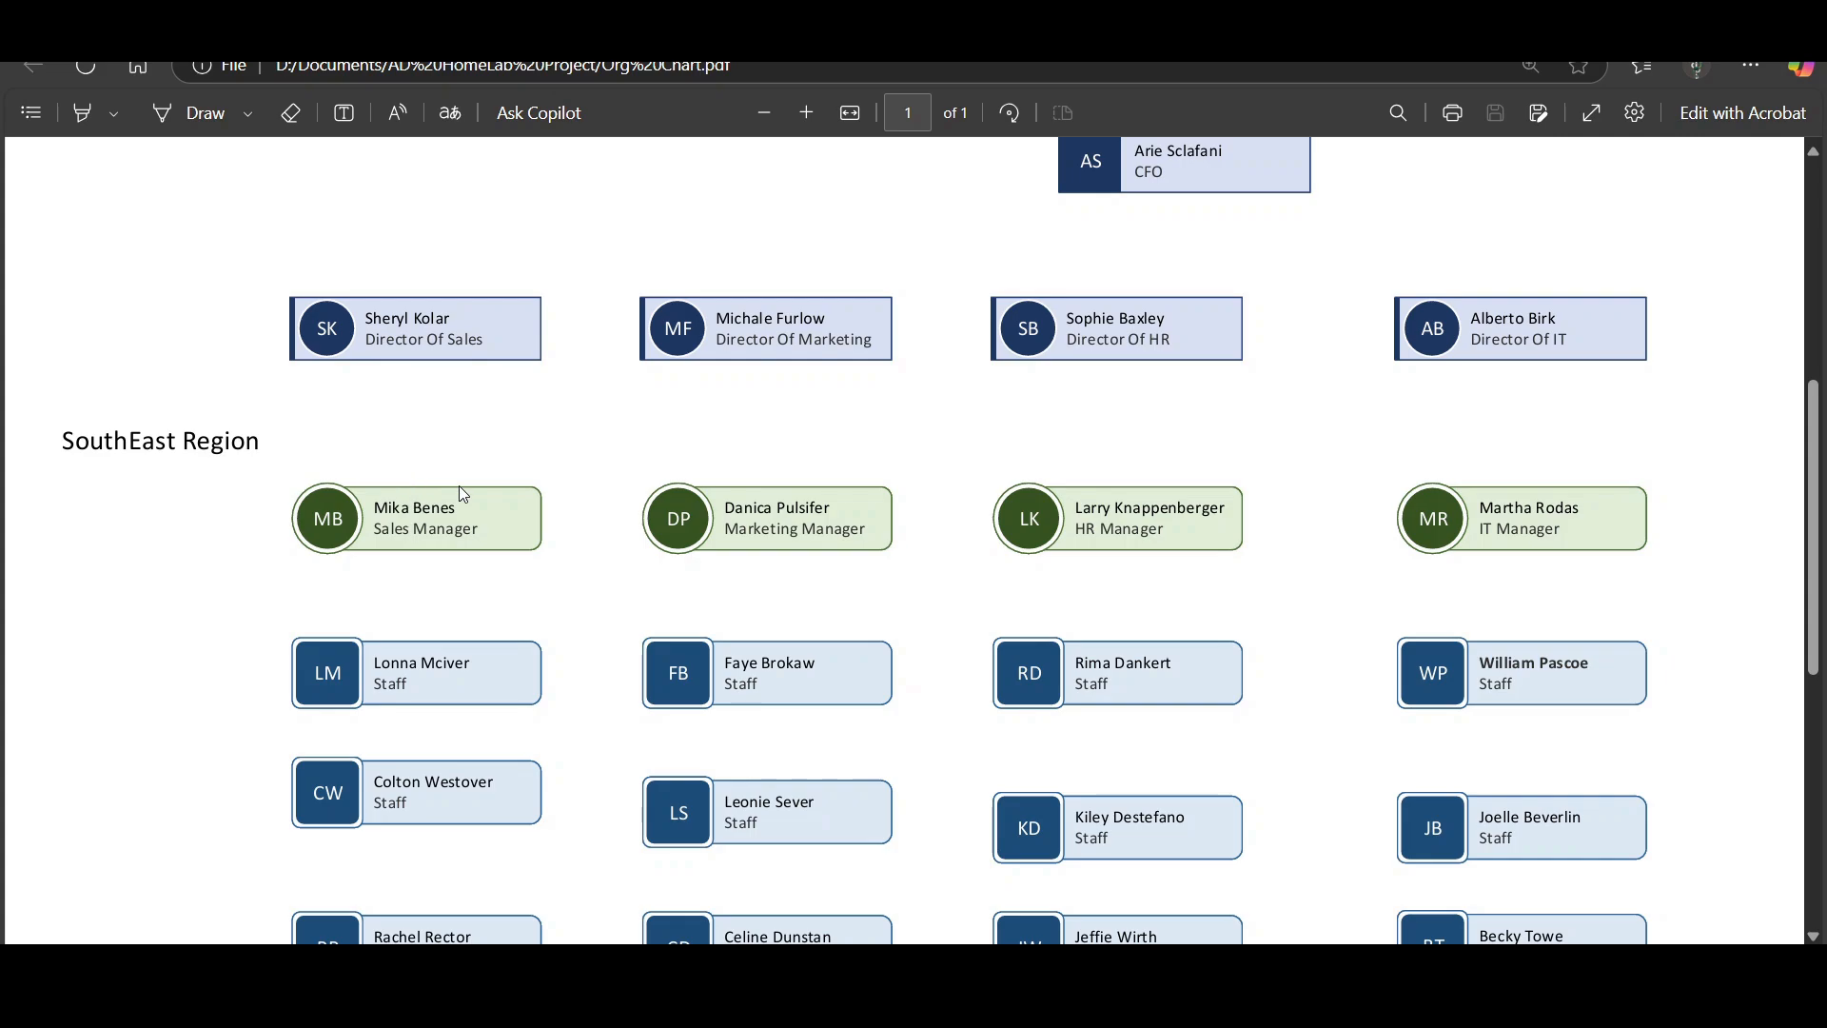
pyautogui.scroll(-2, 448, 596)
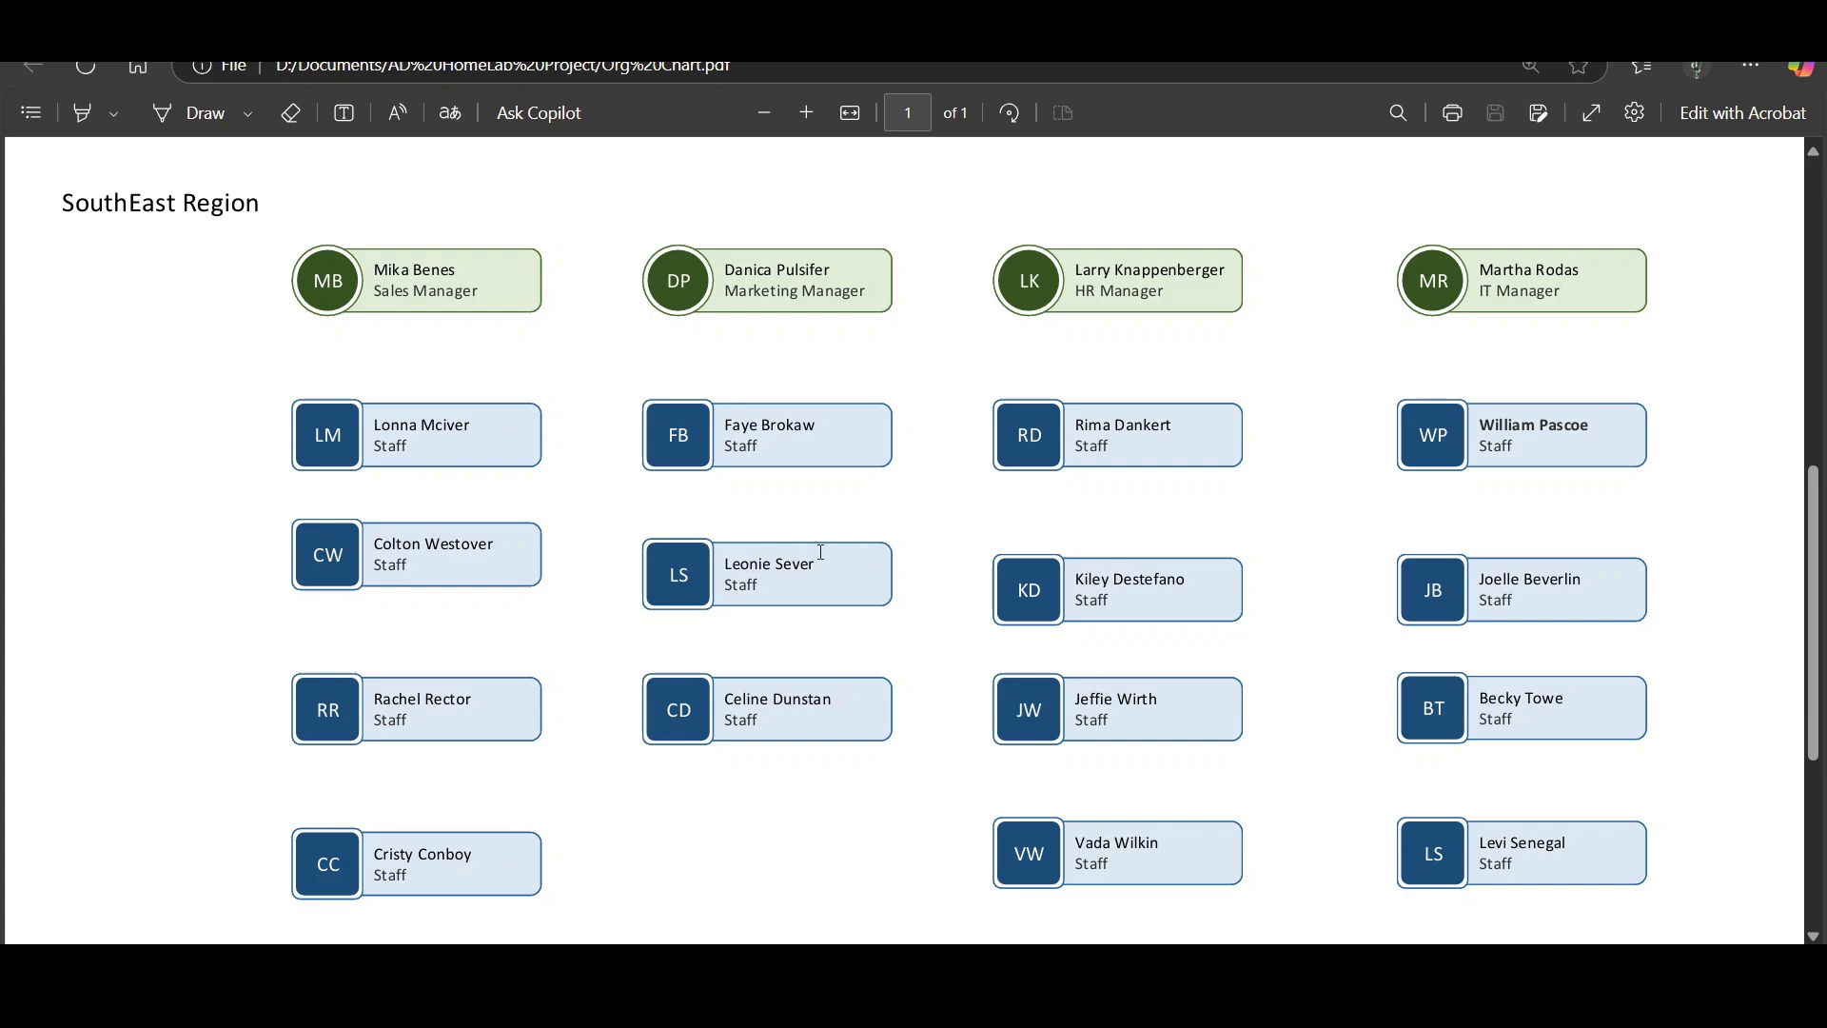
pyautogui.scroll(3, 821, 550)
pyautogui.scroll(3, 822, 552)
pyautogui.scroll(-3, 821, 550)
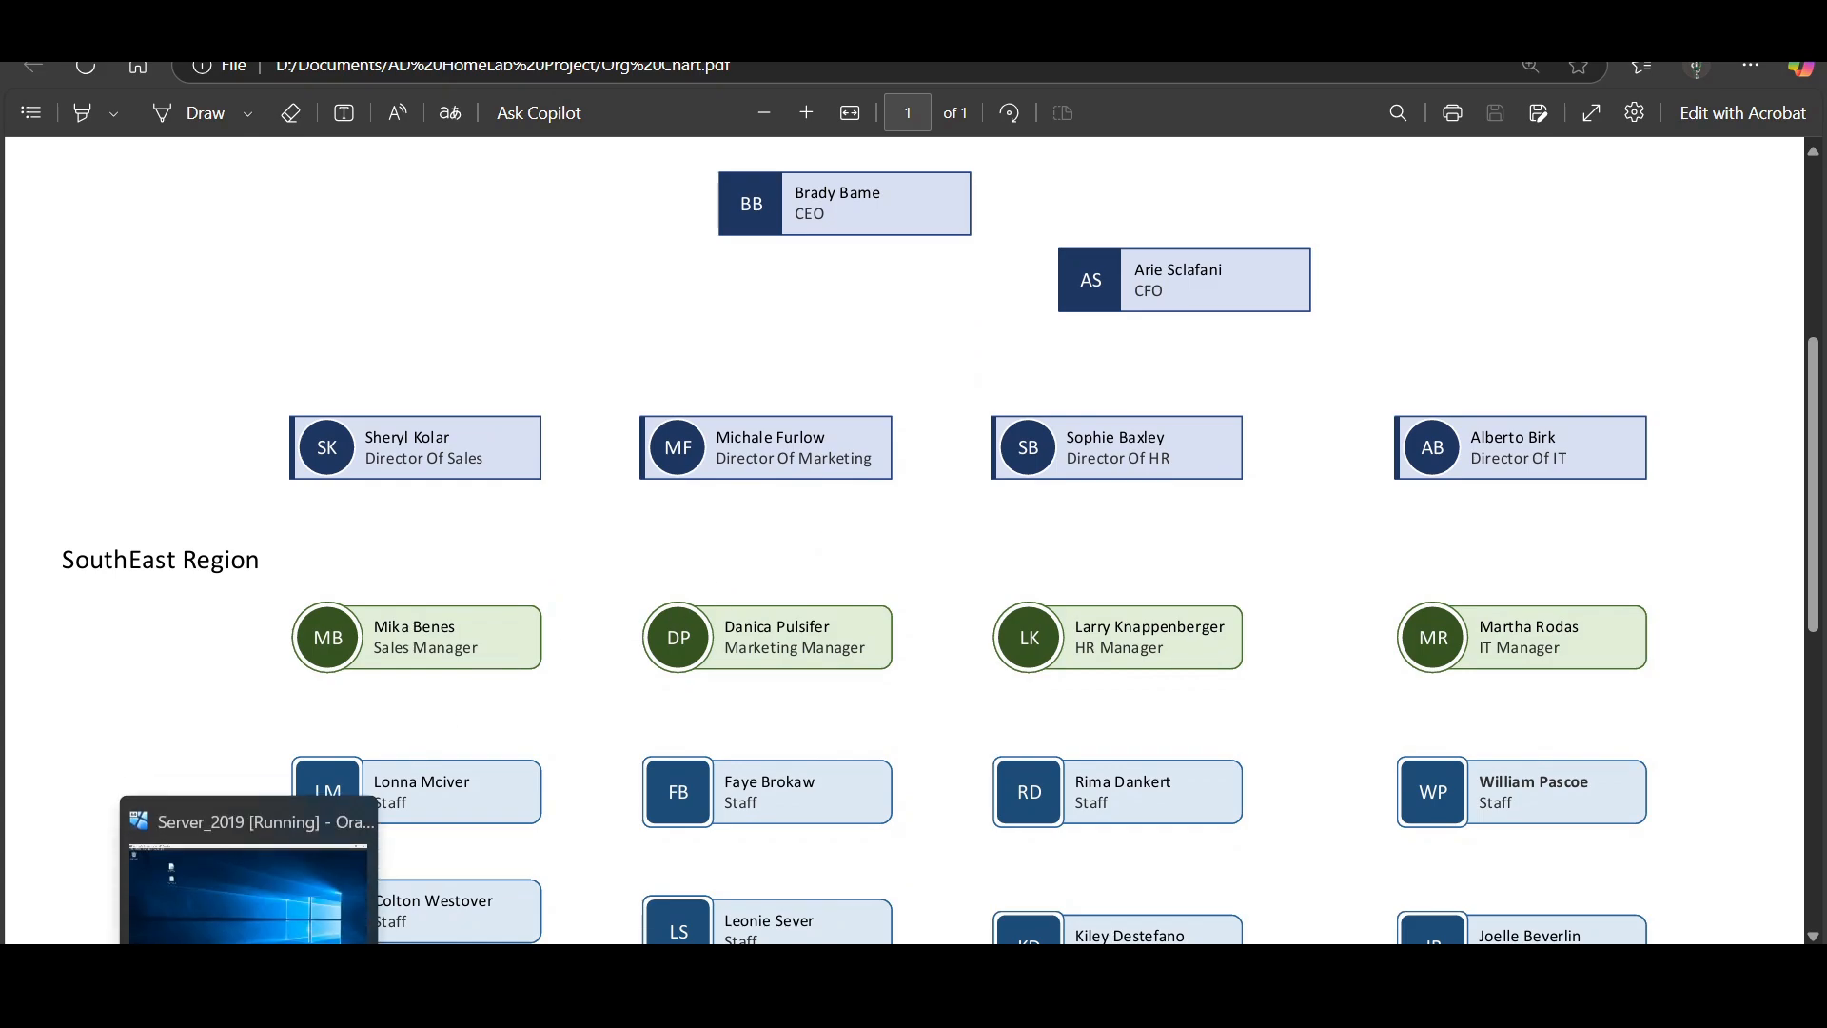
# Switch to the Server_2019 virtual machine and show the _USERS unit of OzCorp.com in Active Directory Users and Computers.
pyautogui.click(248, 1003)
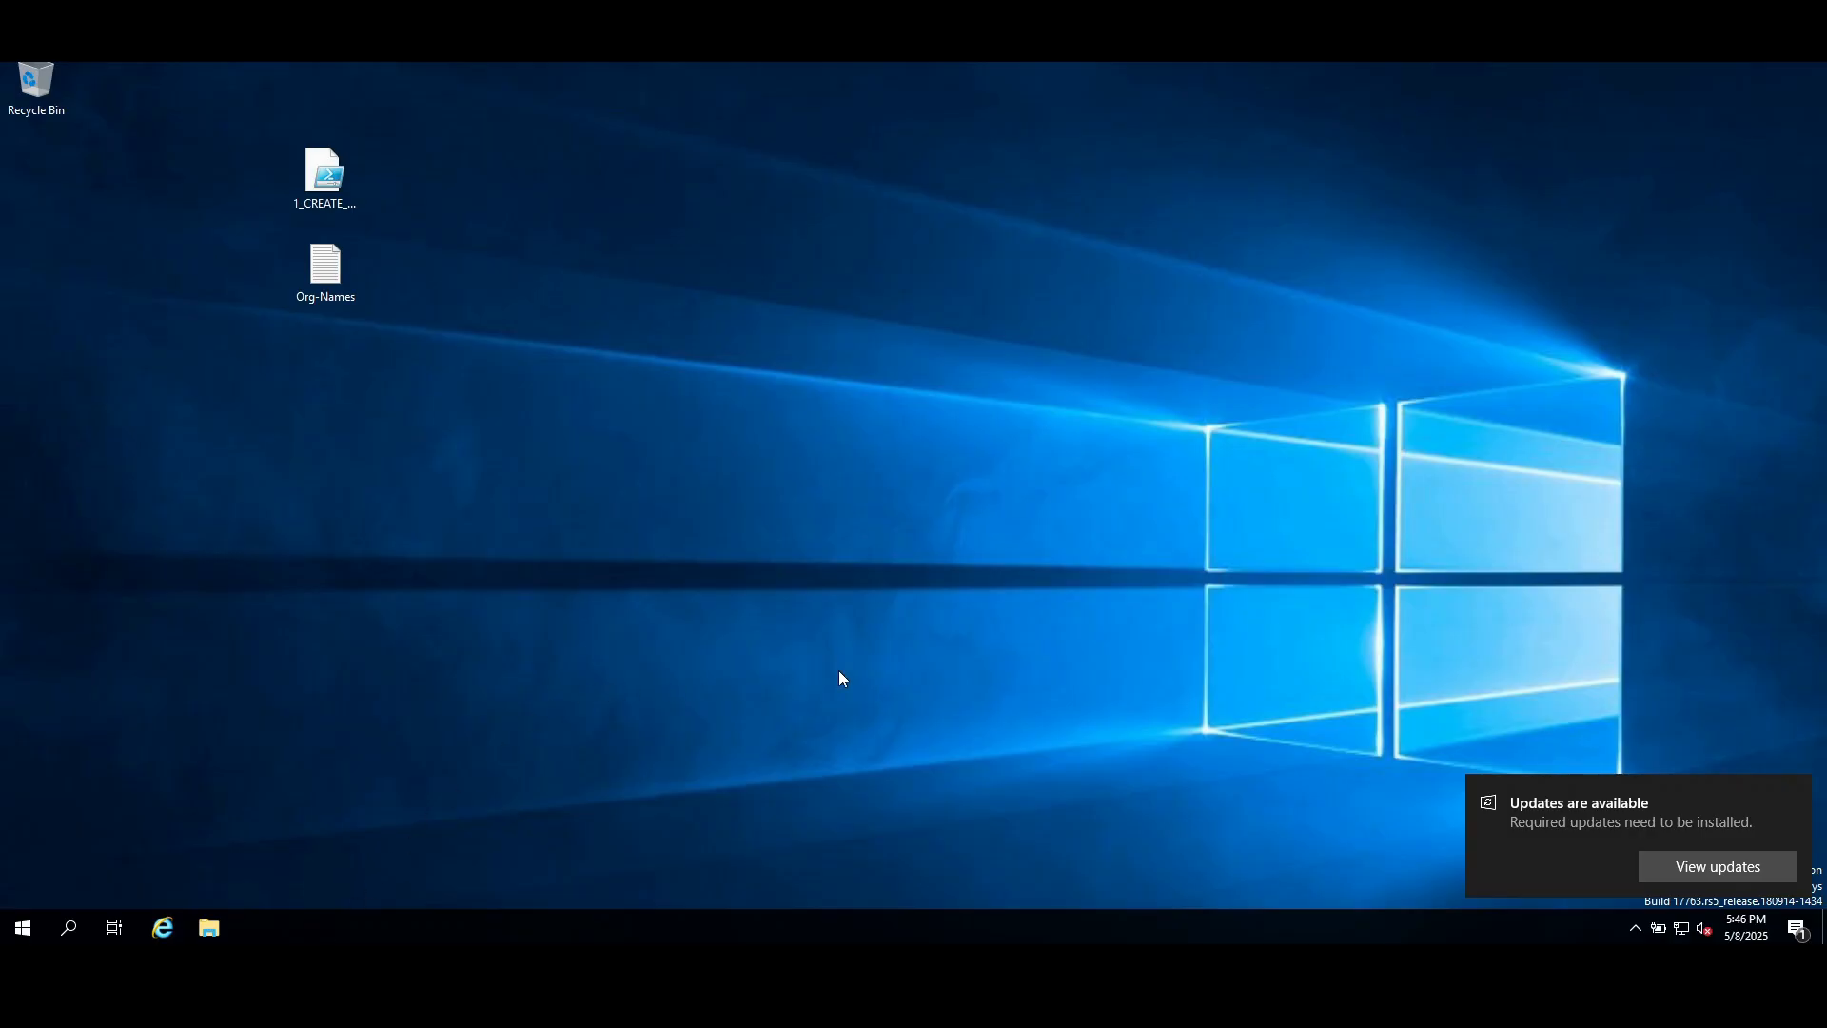
pyautogui.click(1793, 790)
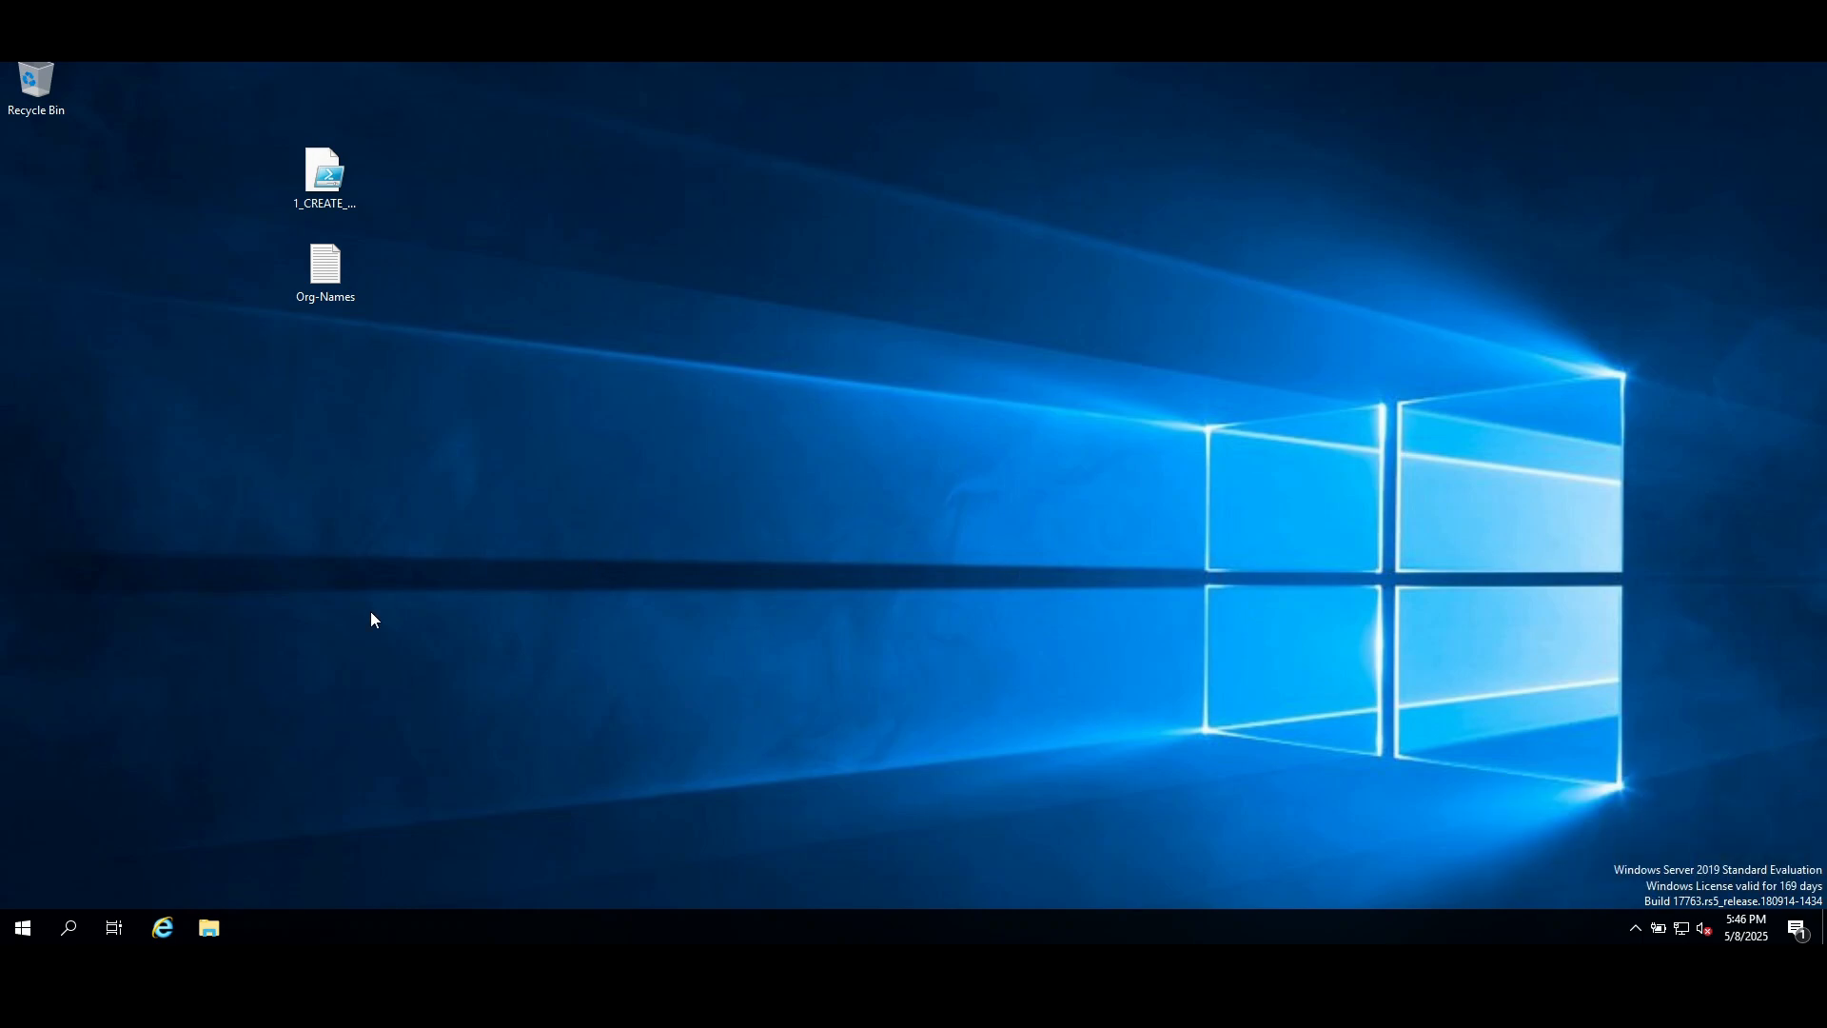
pyautogui.click(23, 933)
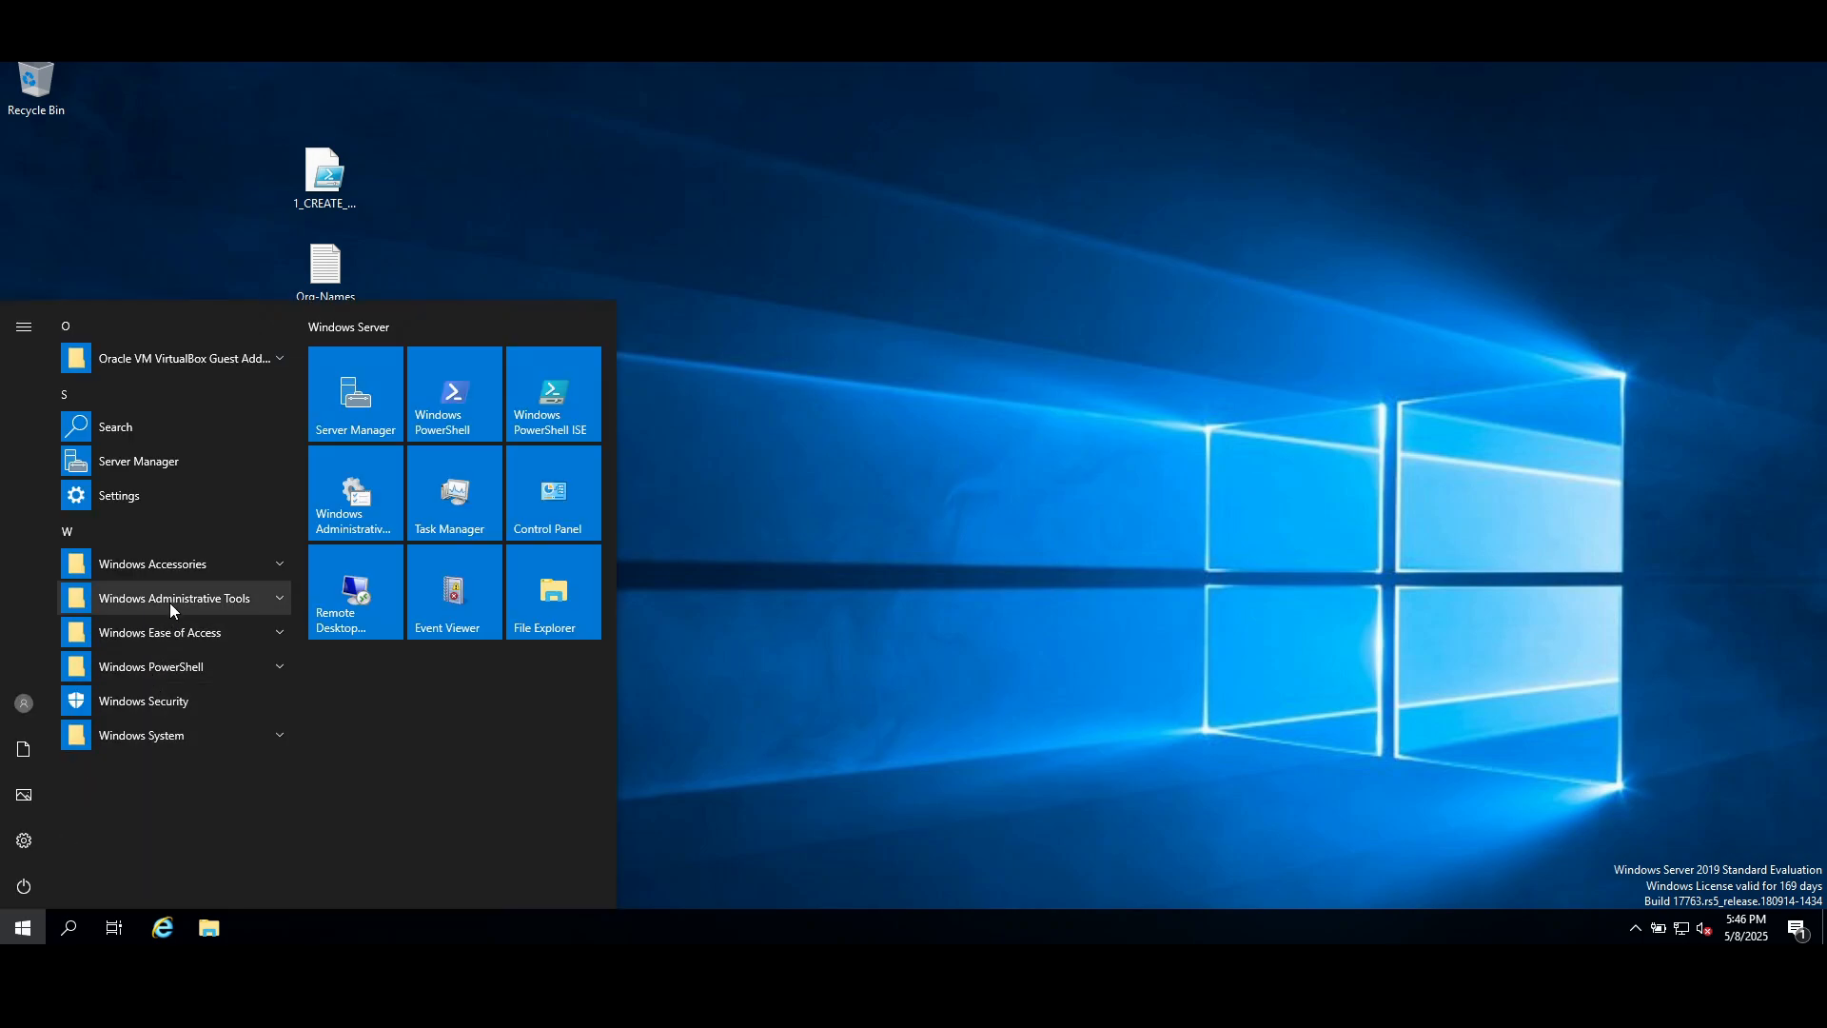
pyautogui.click(235, 596)
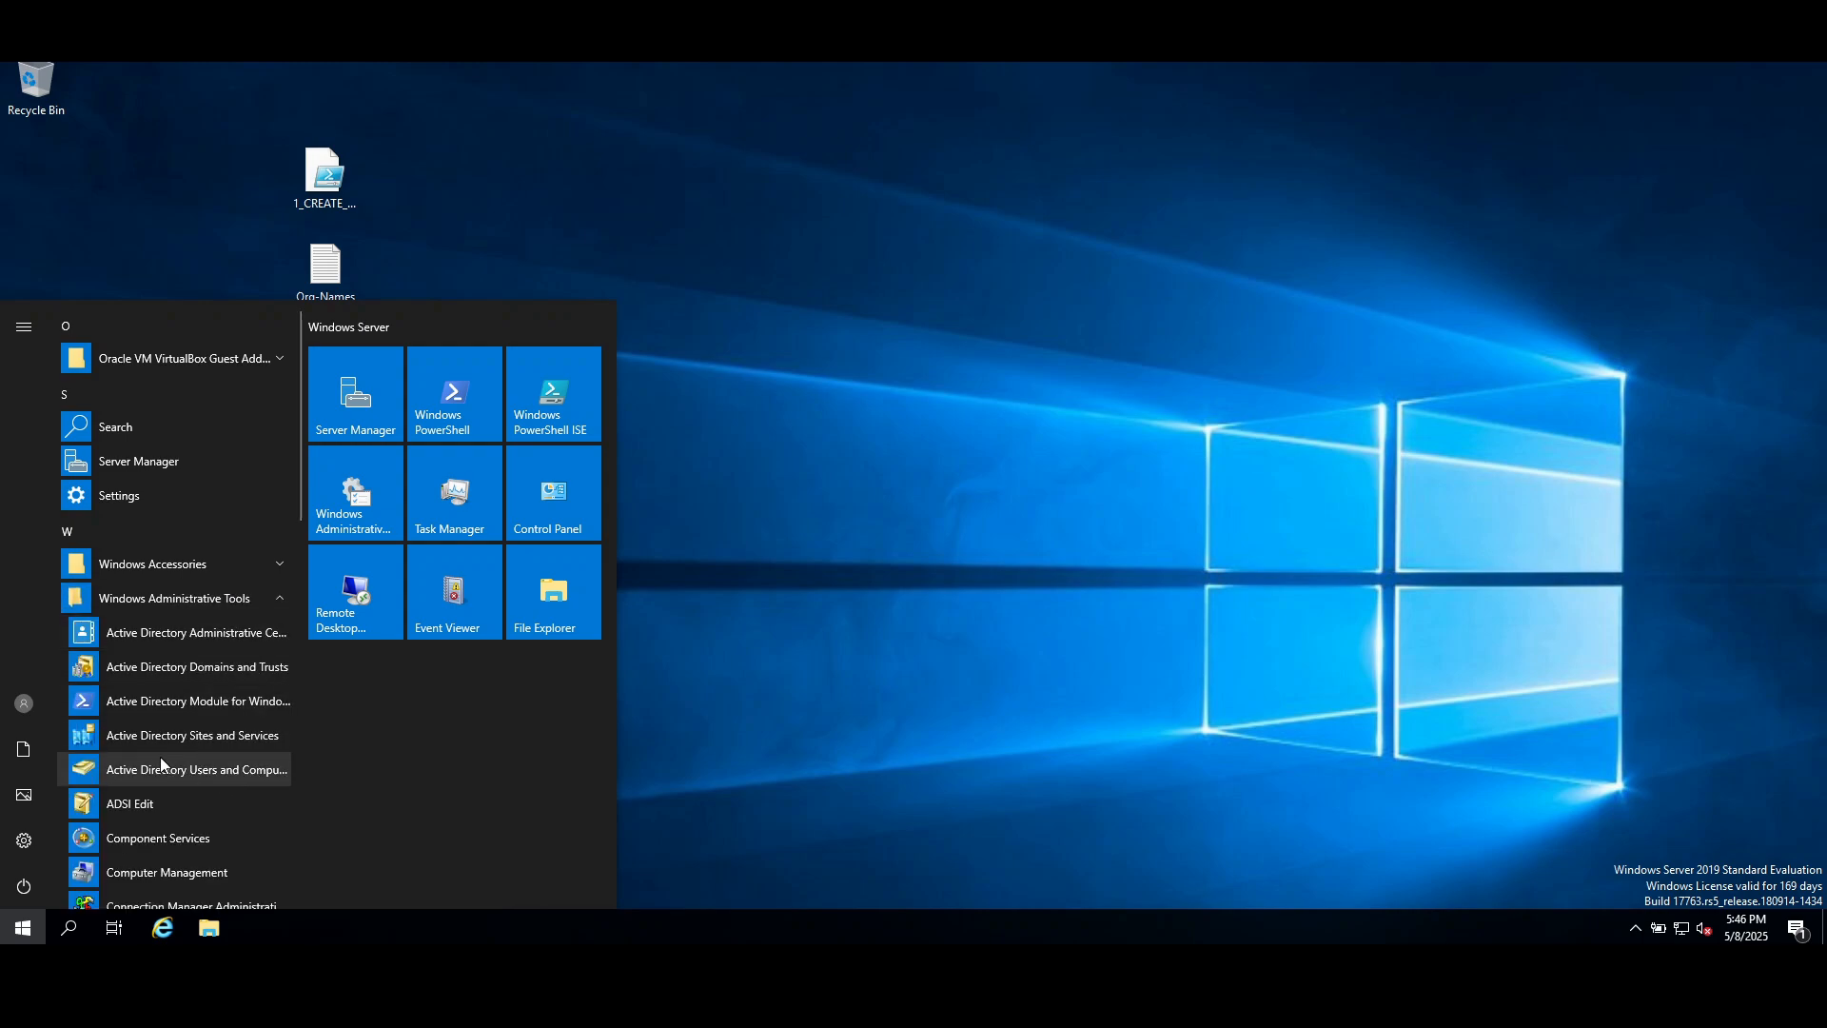
pyautogui.click(217, 772)
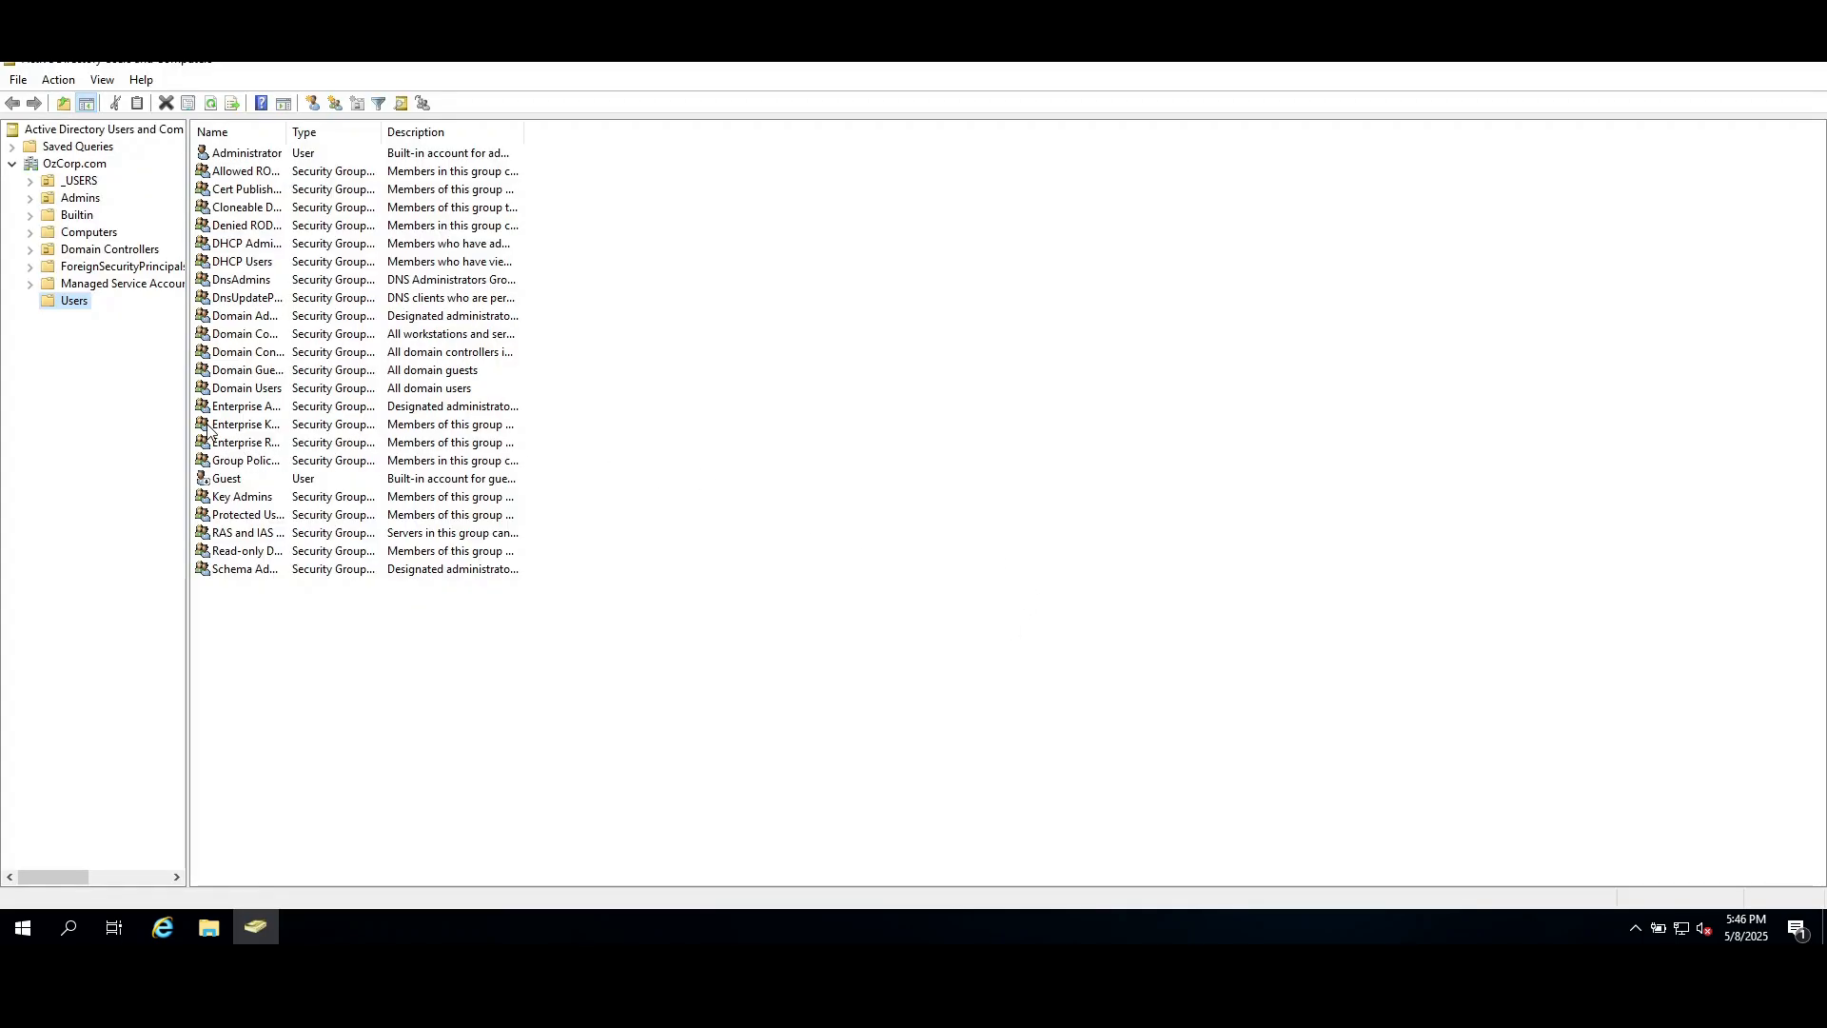
pyautogui.click(76, 180)
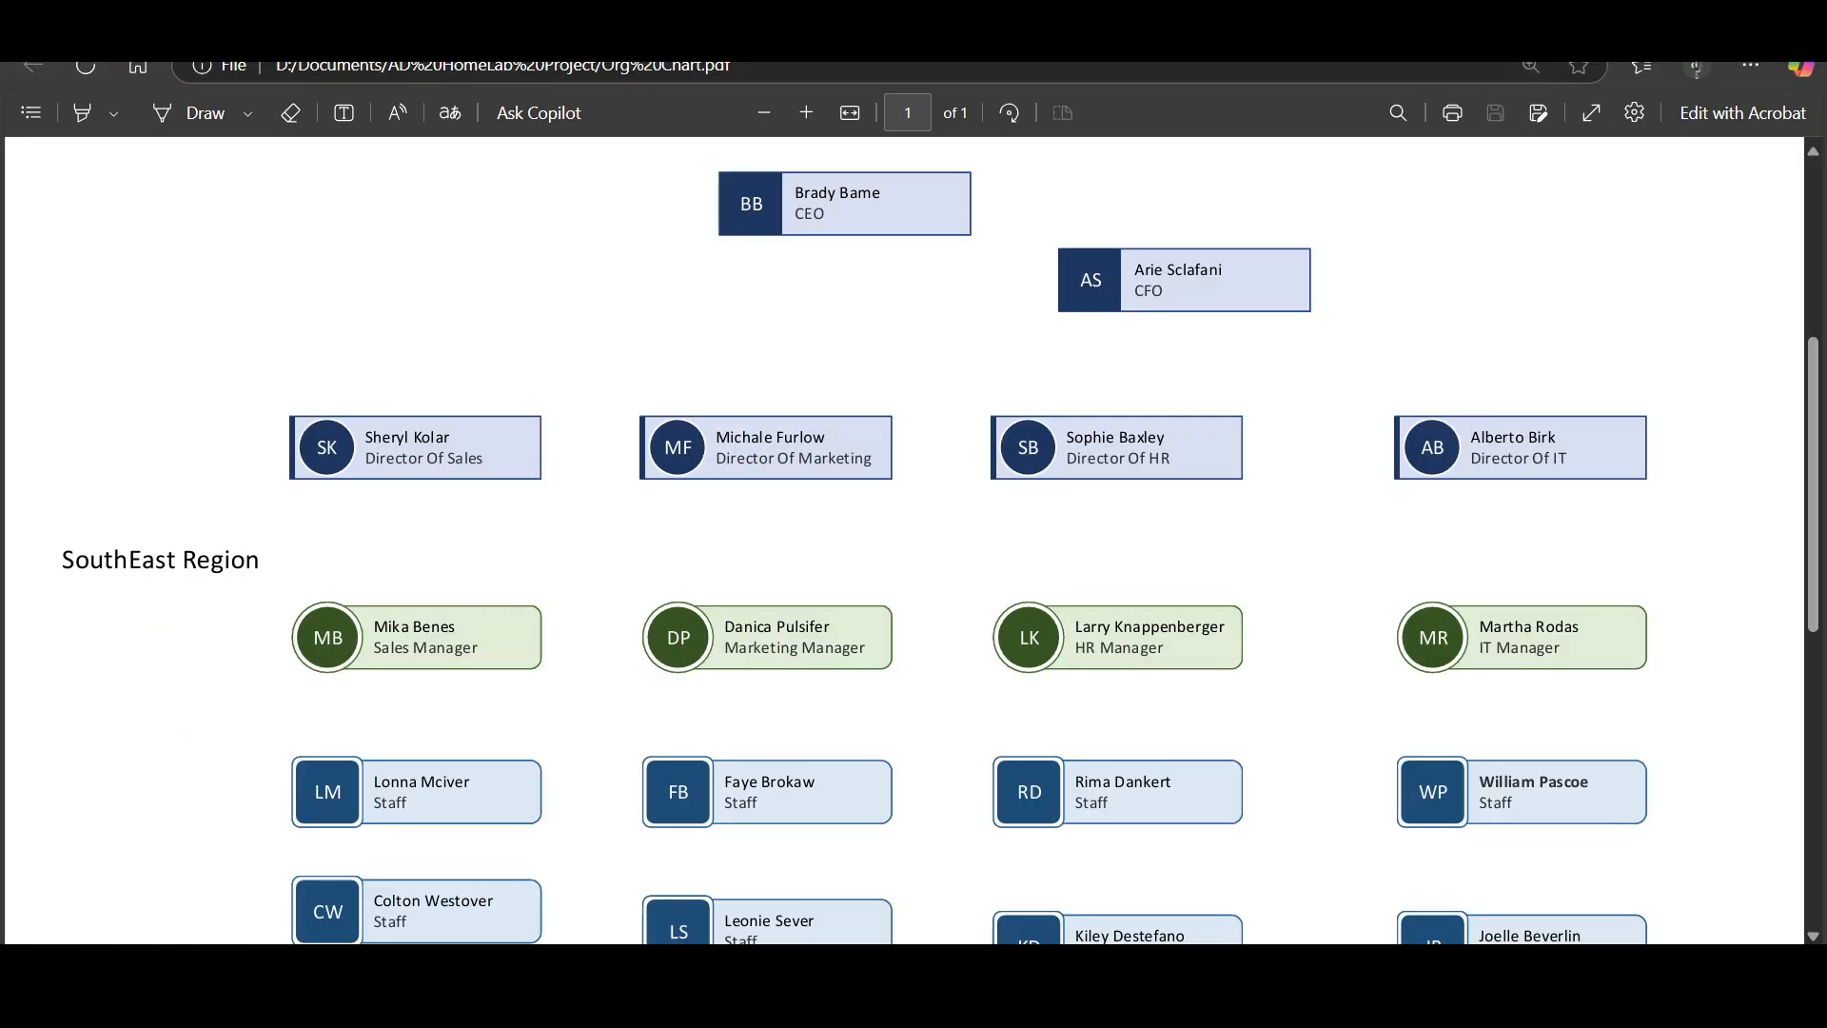
# Compare the user accounts in the _USERS unit with the people listed on the org chart.
pyautogui.click(377, 23)
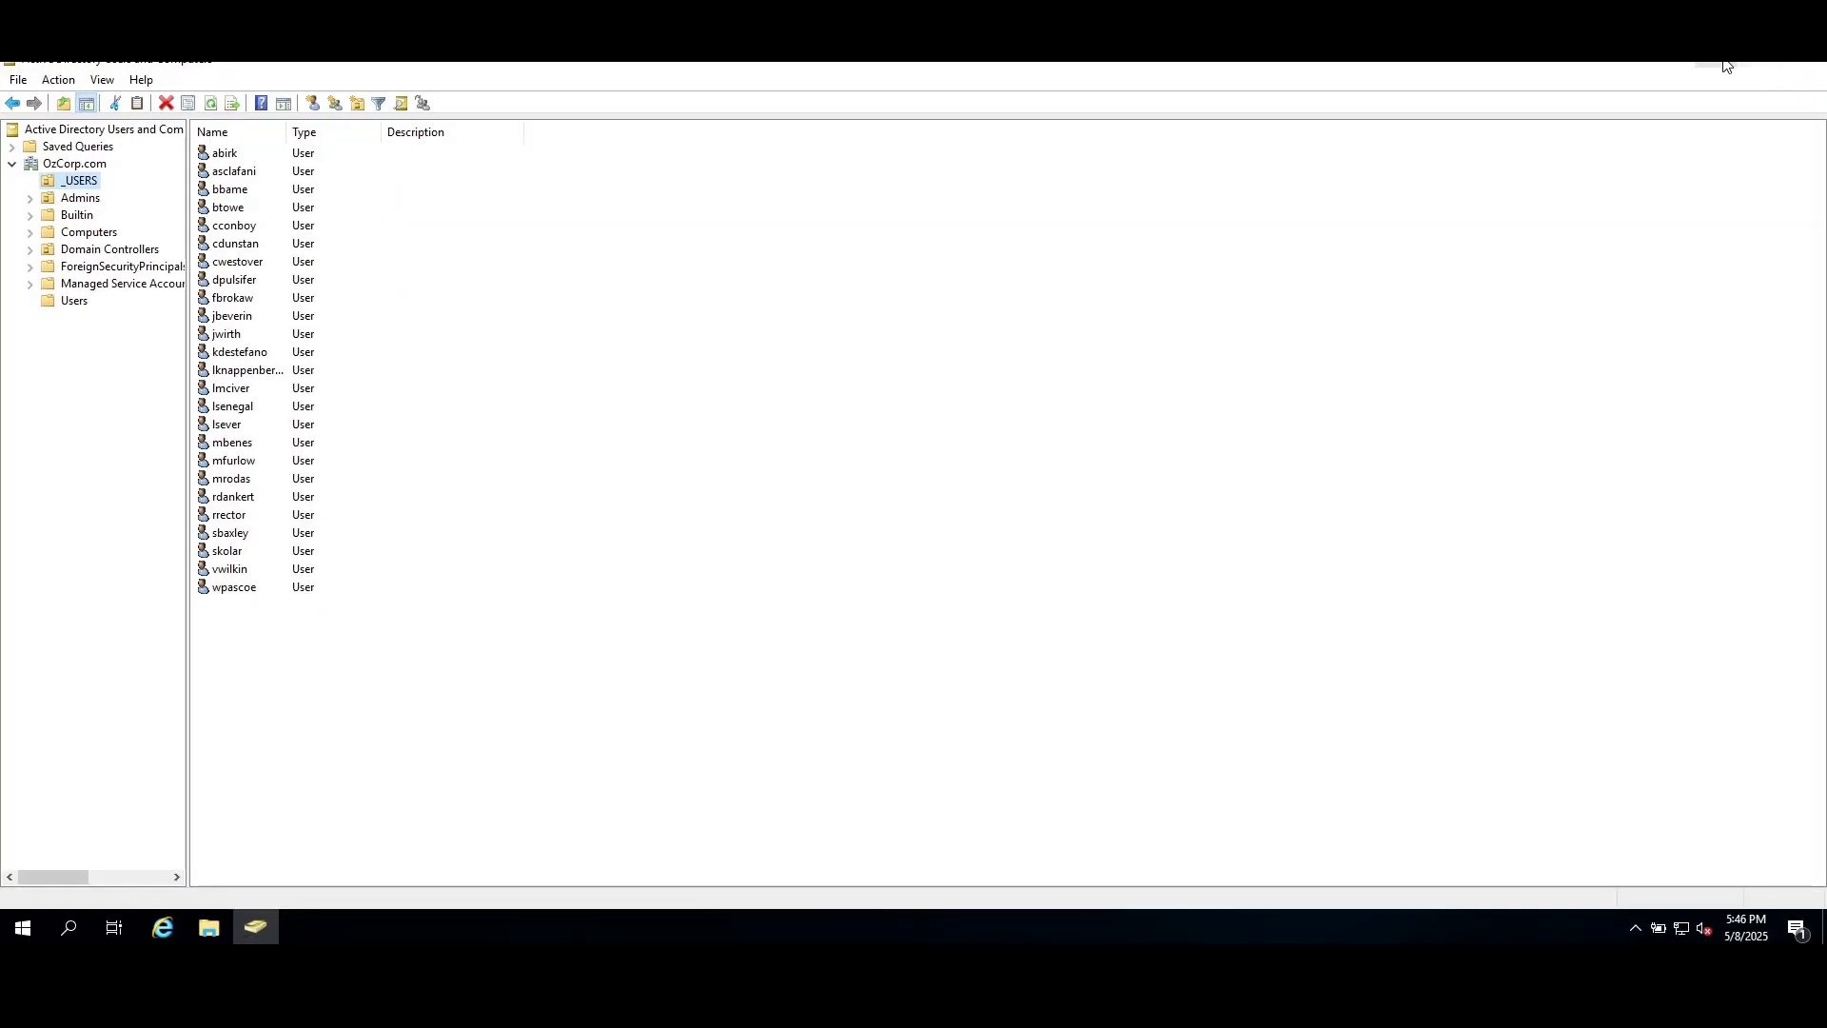
pyautogui.click(1716, 67)
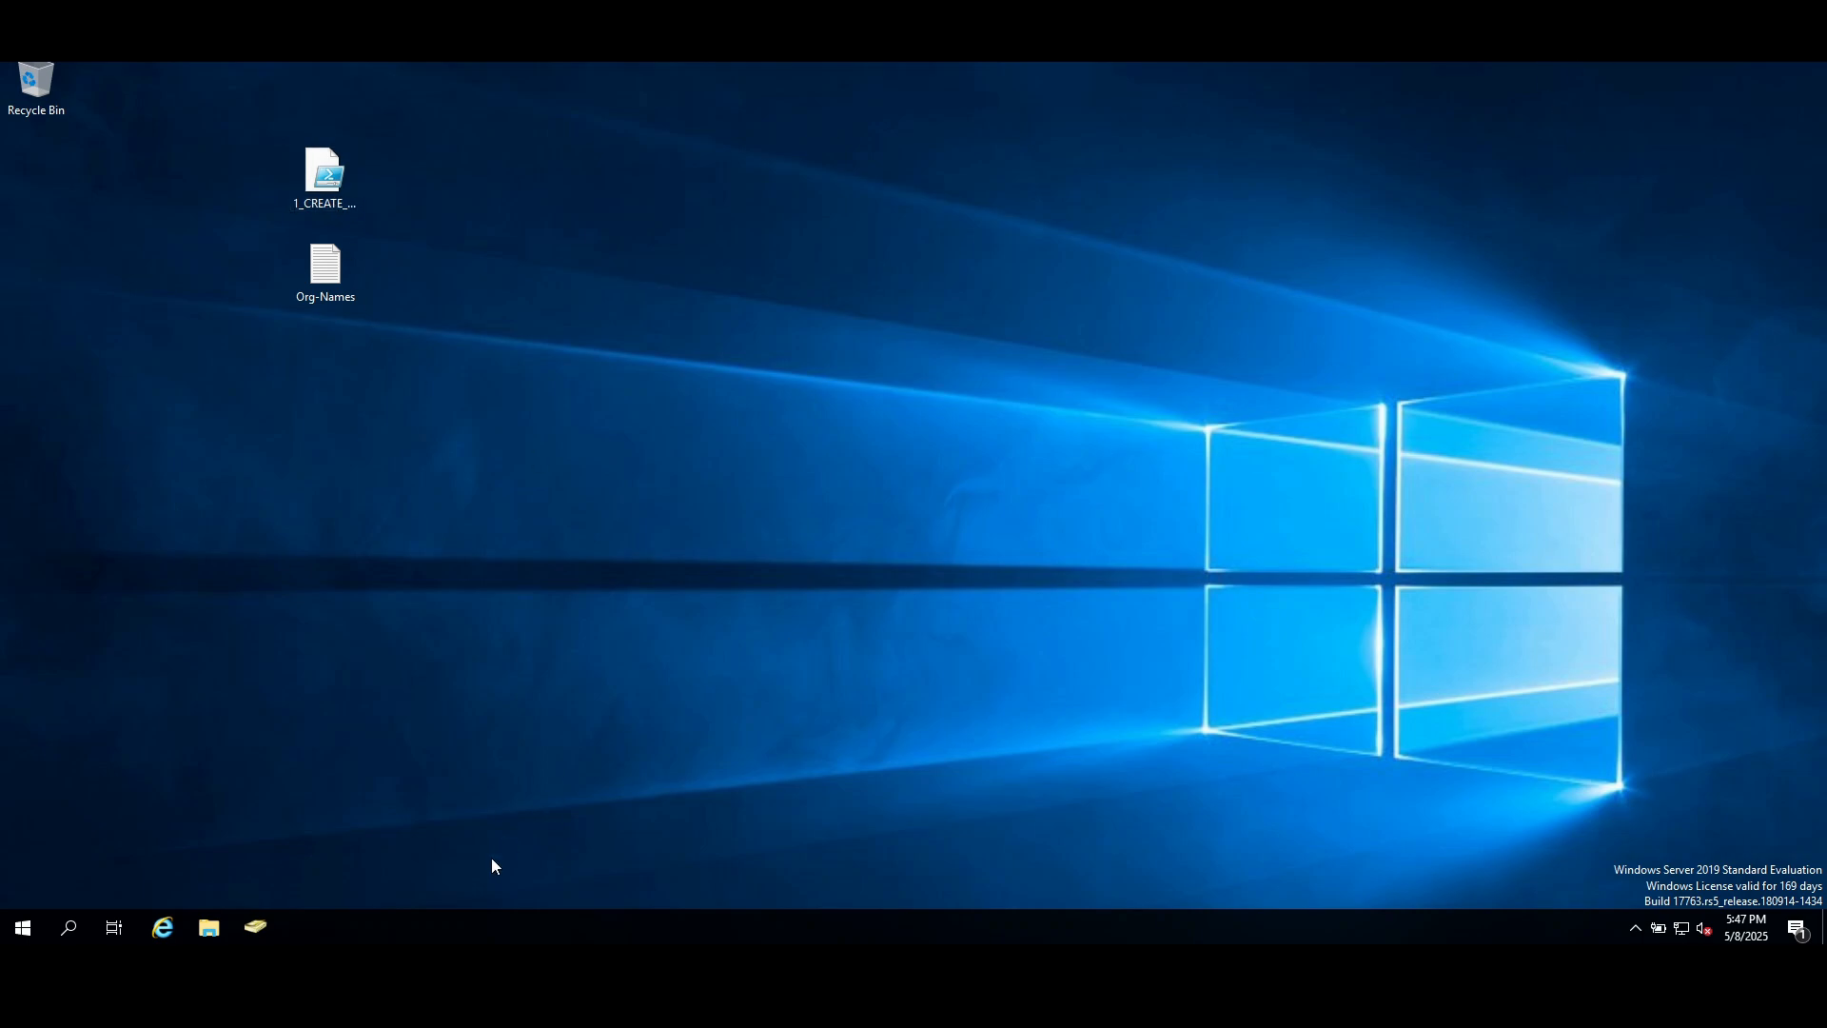
pyautogui.click(255, 926)
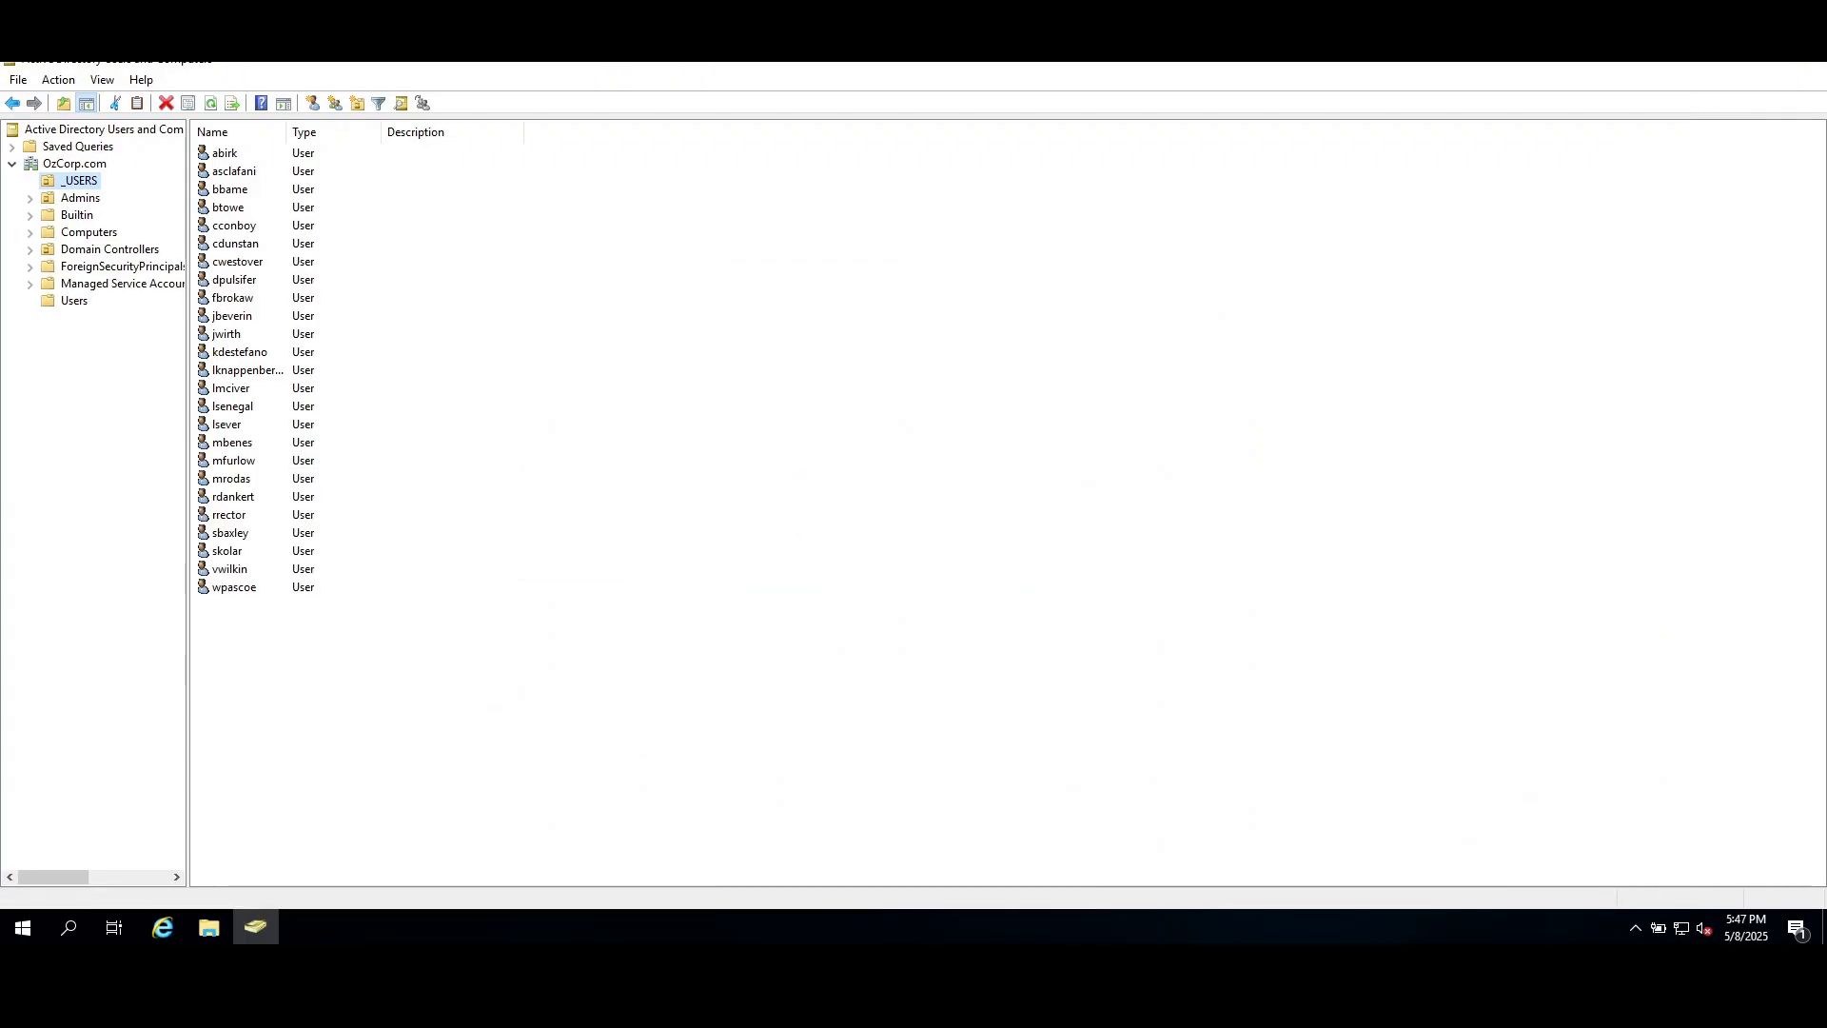
pyautogui.click(227, 191)
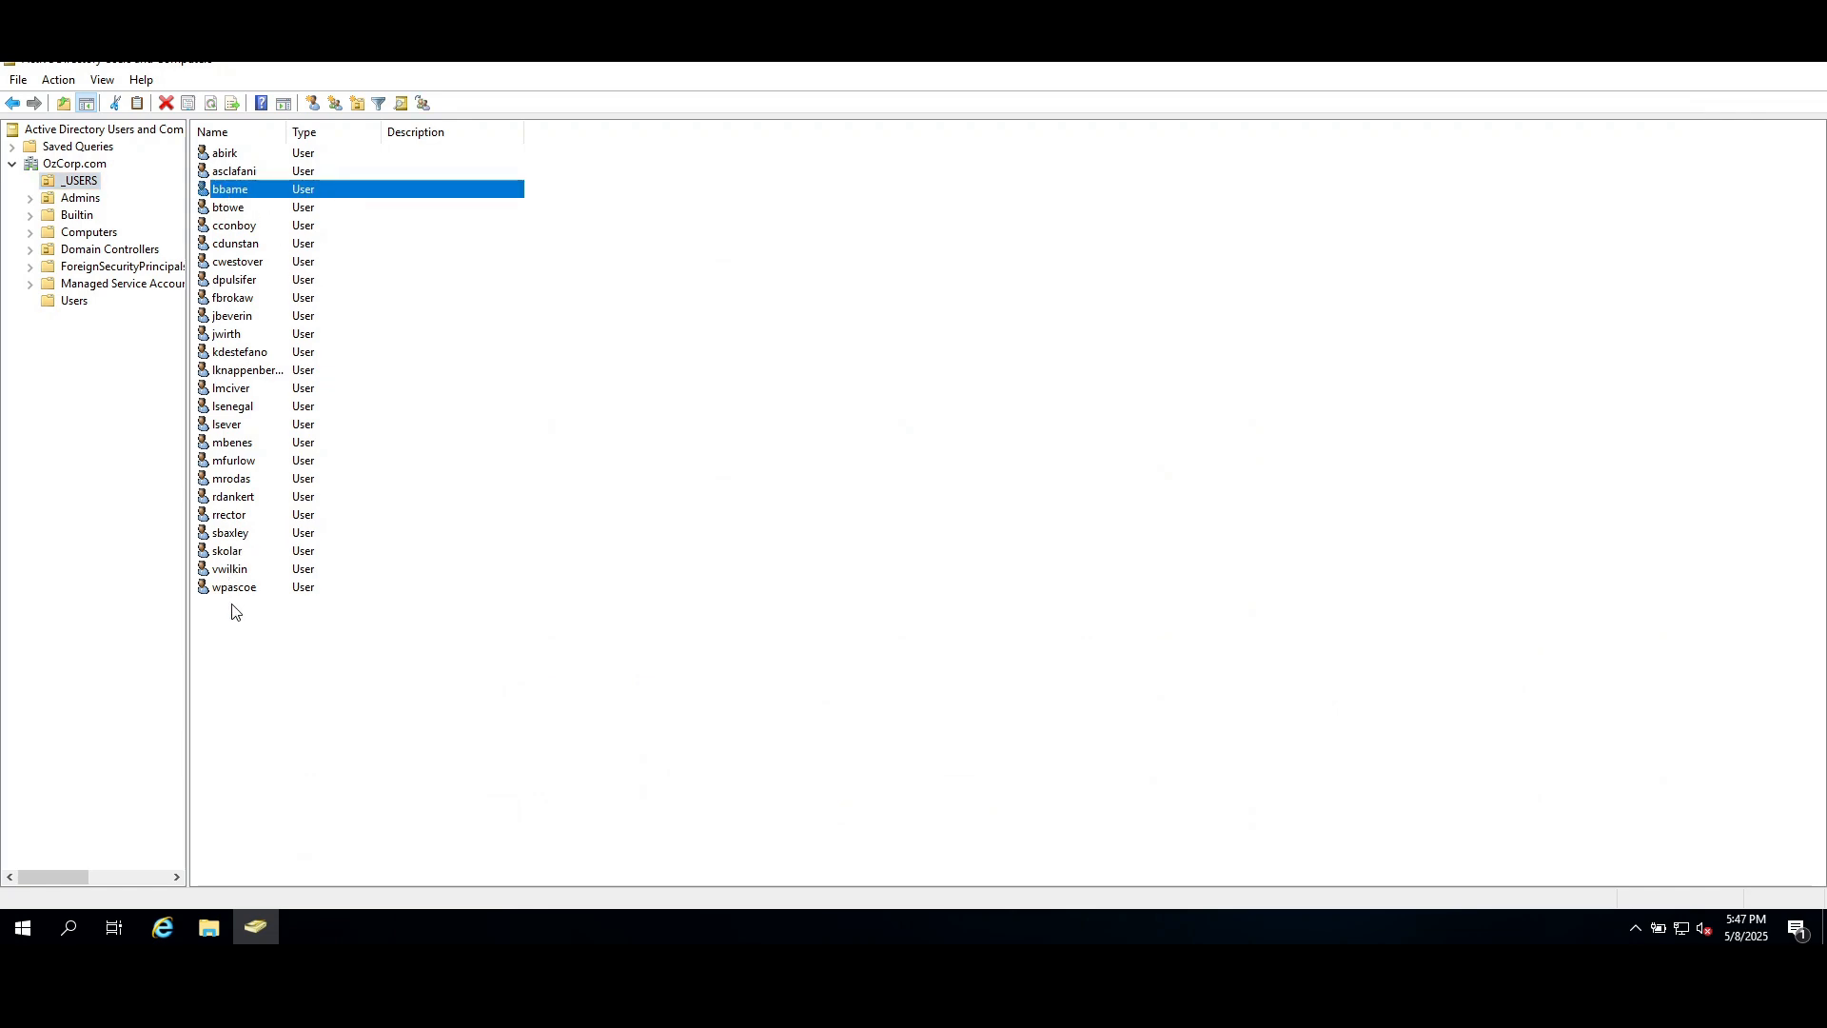
pyautogui.click(235, 556)
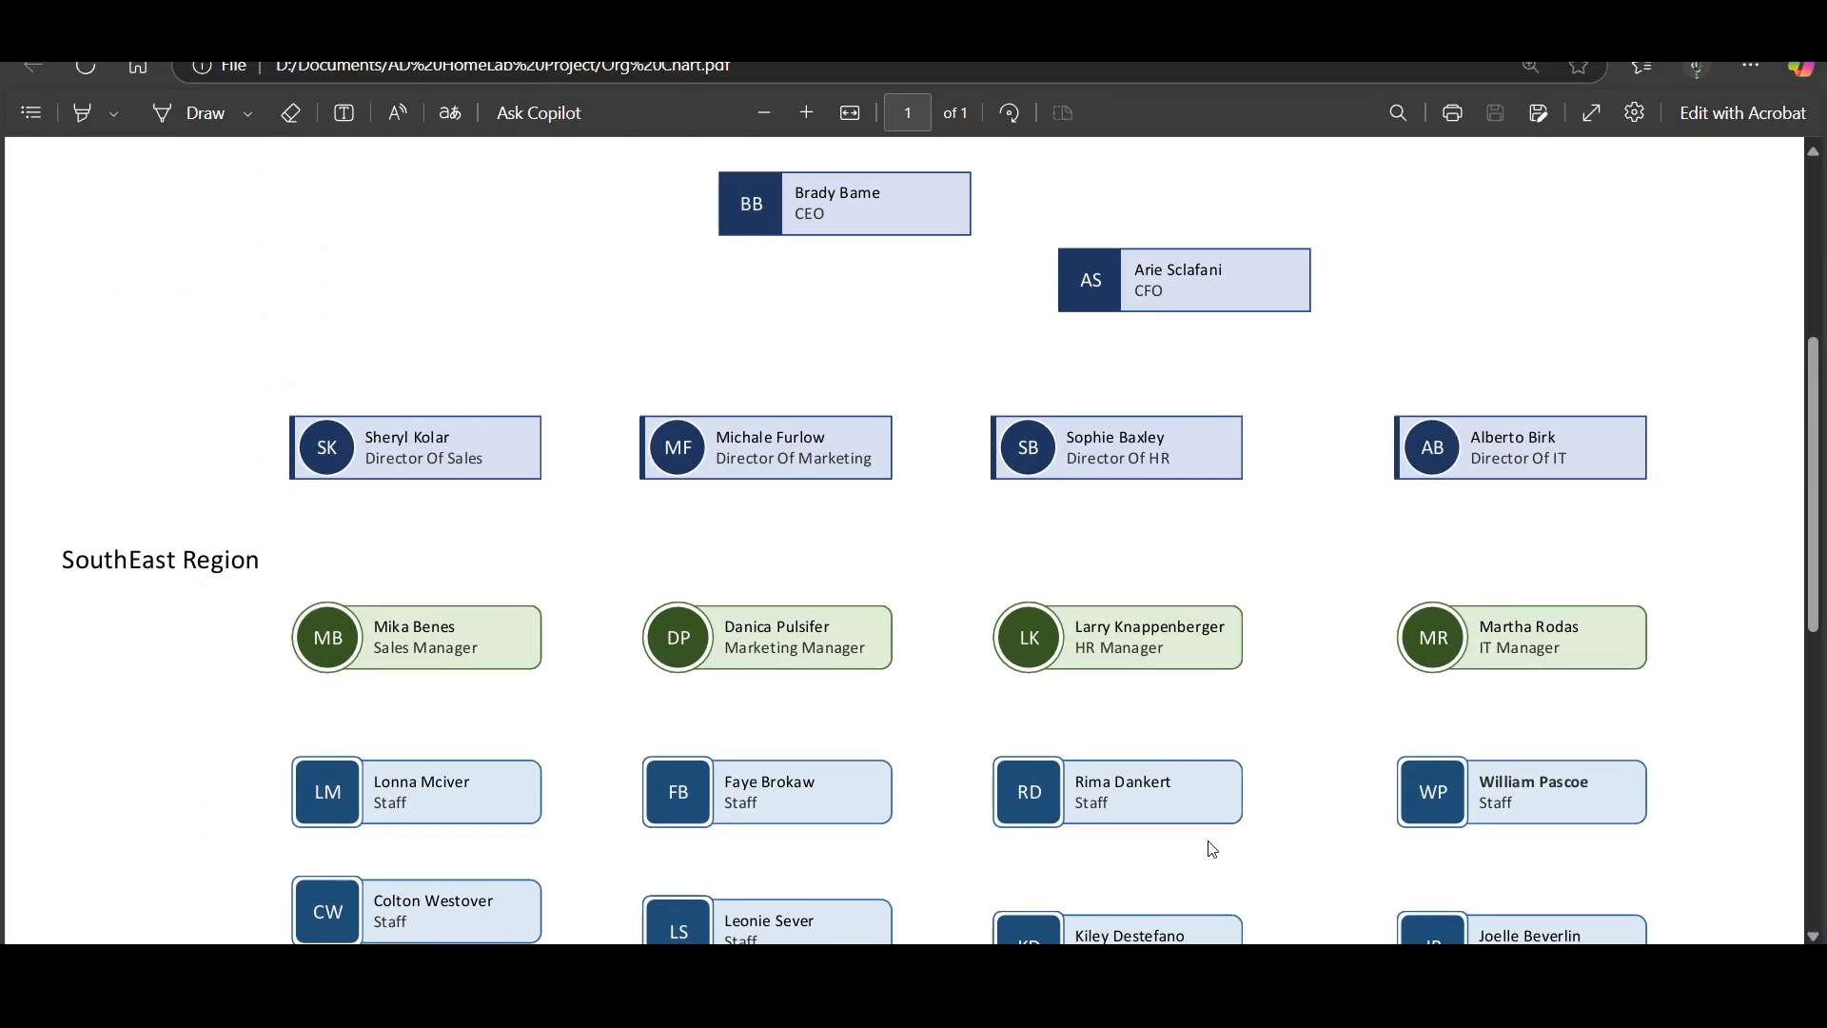
pyautogui.scroll(-4, 1218, 843)
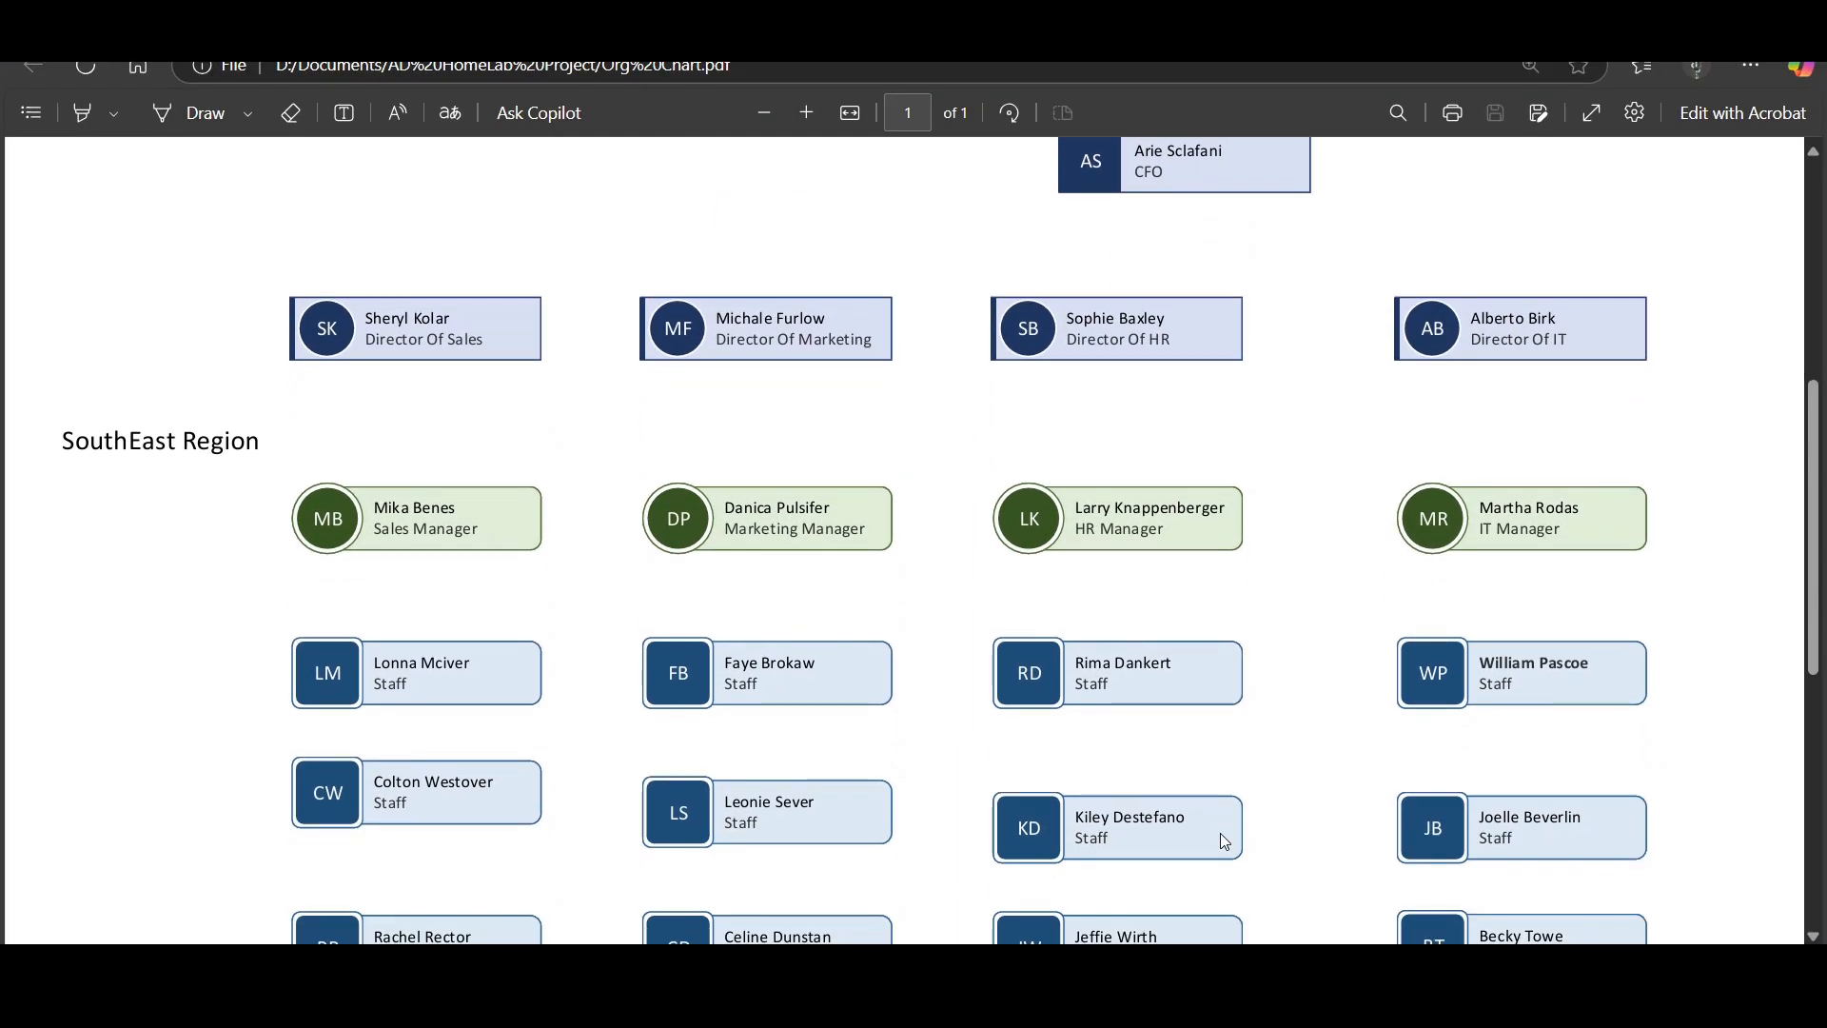
pyautogui.scroll(-1, 1225, 842)
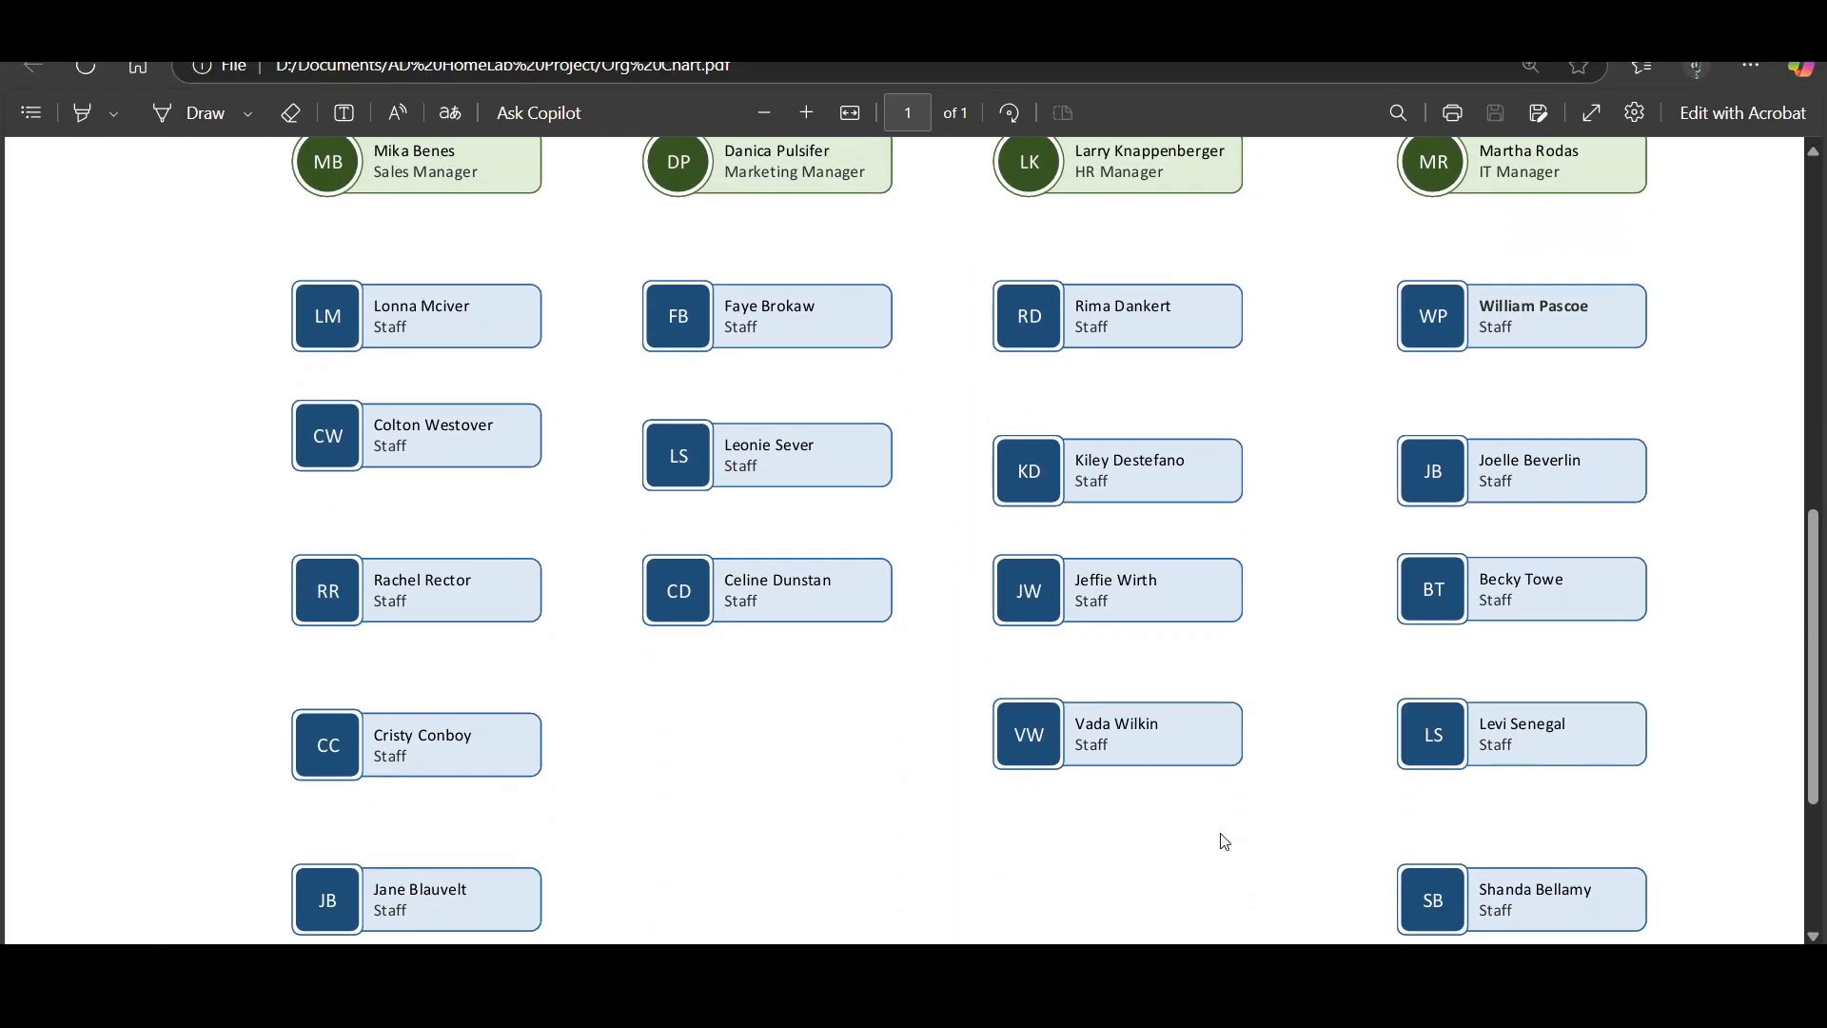
pyautogui.scroll(3, 1218, 833)
pyautogui.scroll(1, 1216, 823)
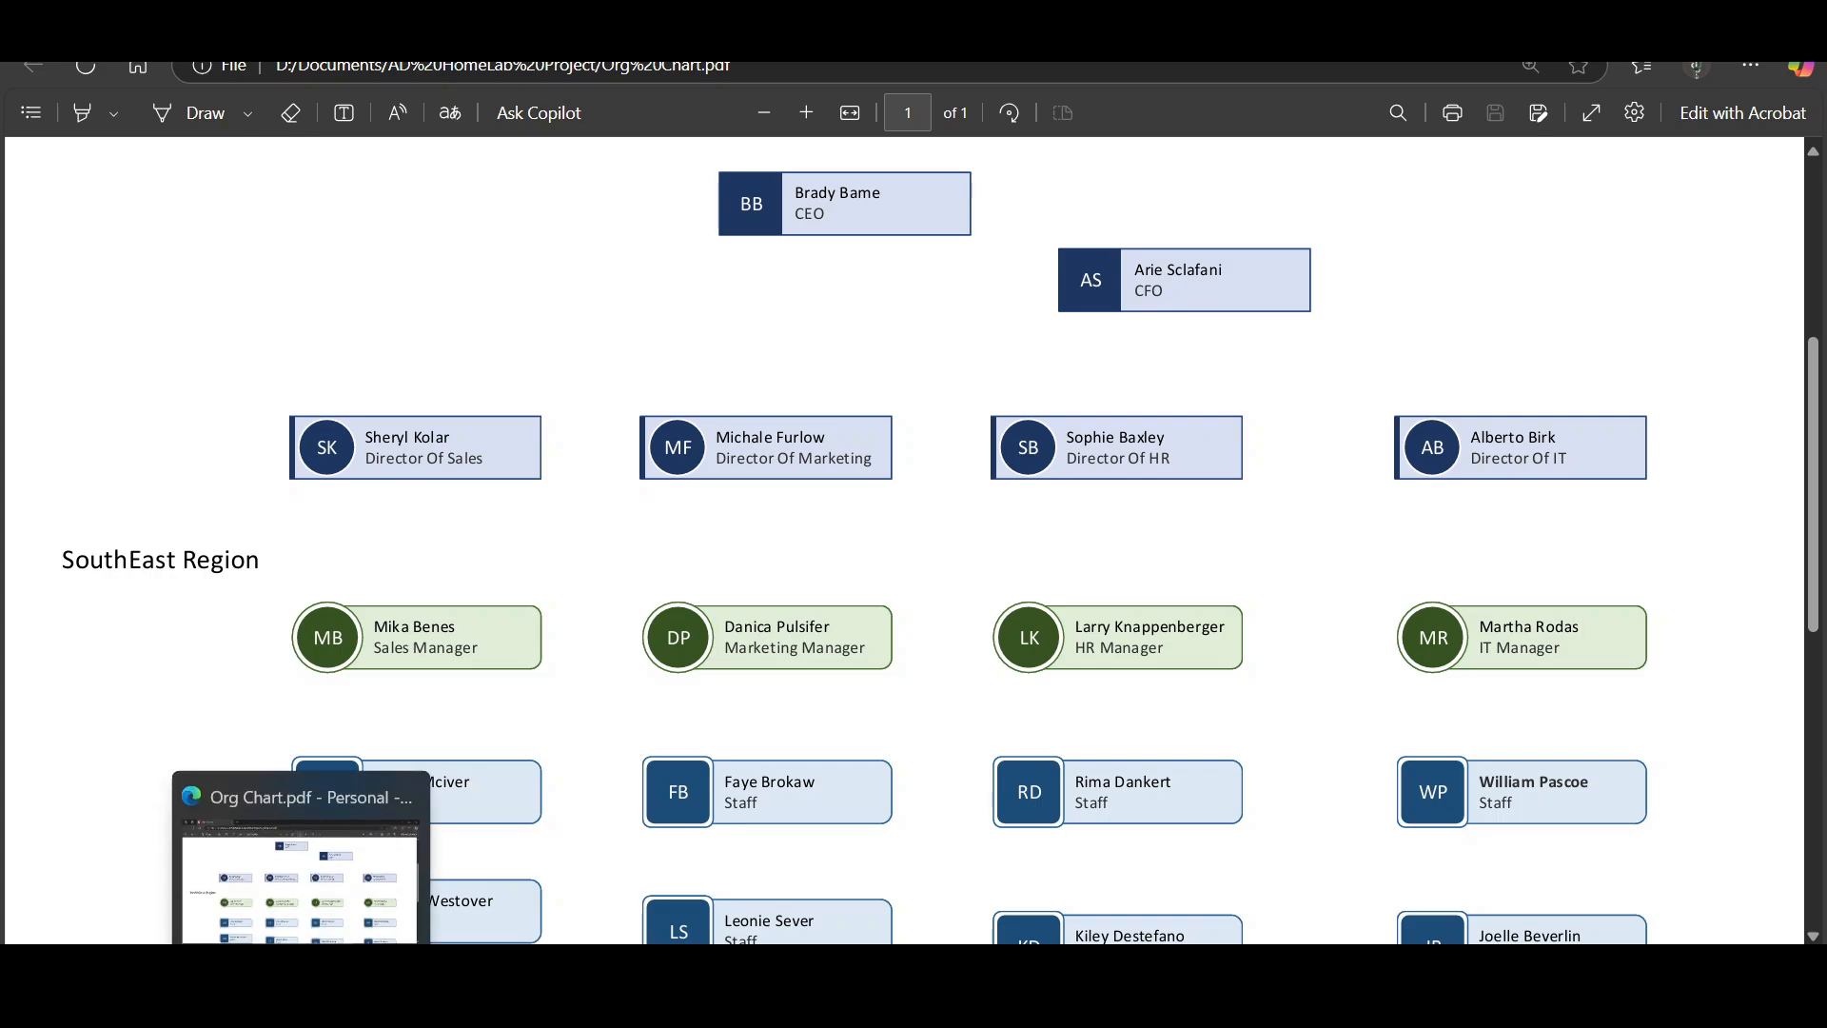
# Switch back to the Server_2019 virtual machine and create an organizational unit named Management directly under OzCorp.com.
pyautogui.click(249, 1004)
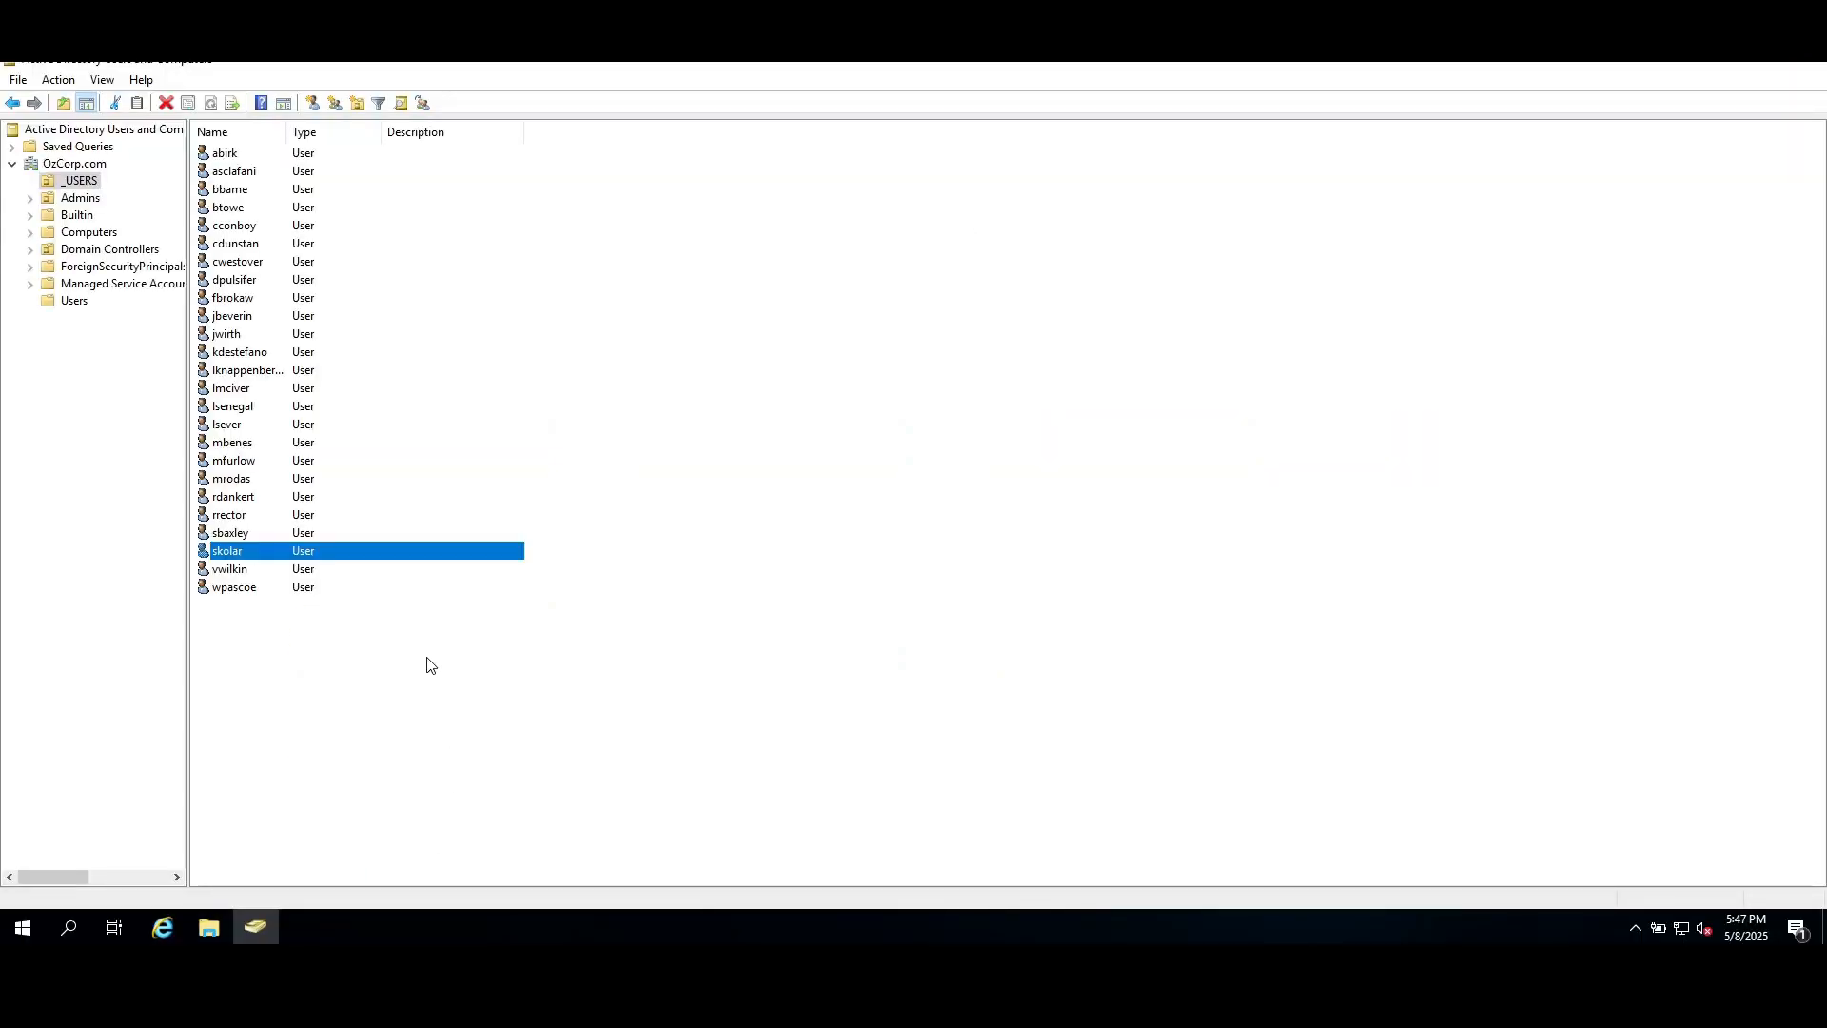
pyautogui.click(67, 166)
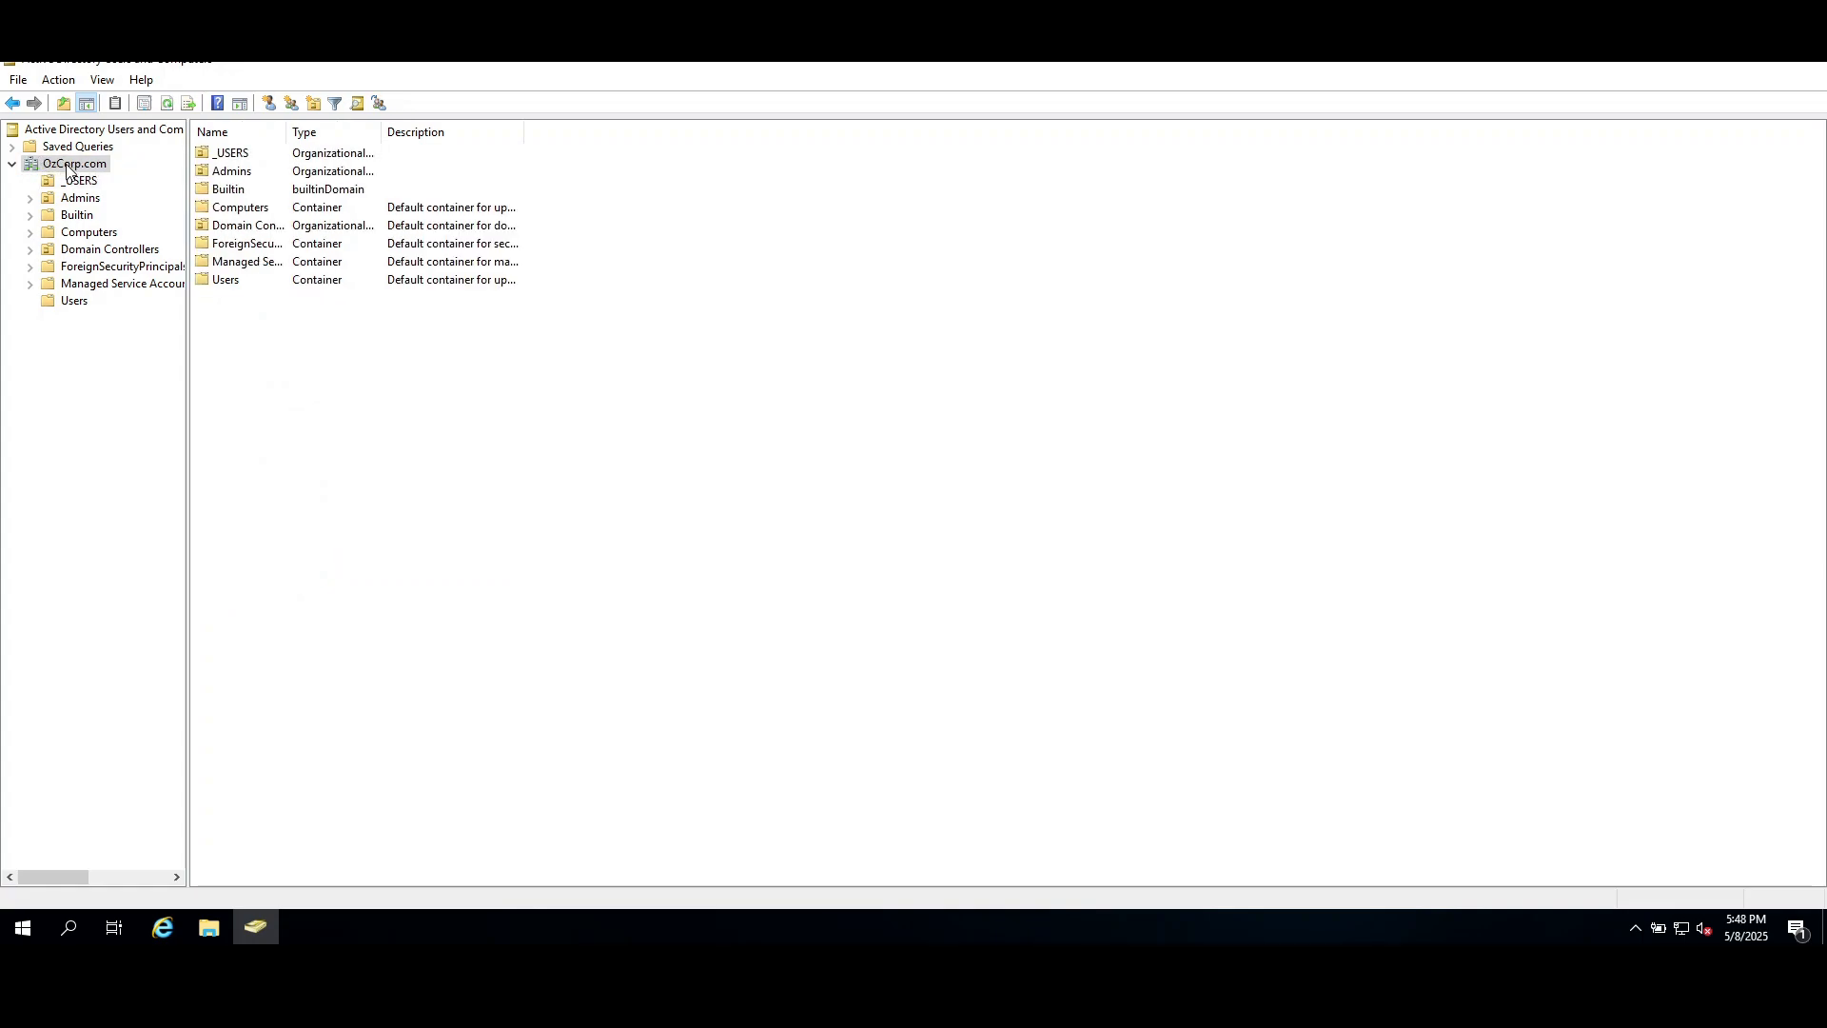
pyautogui.rightClick(57, 168)
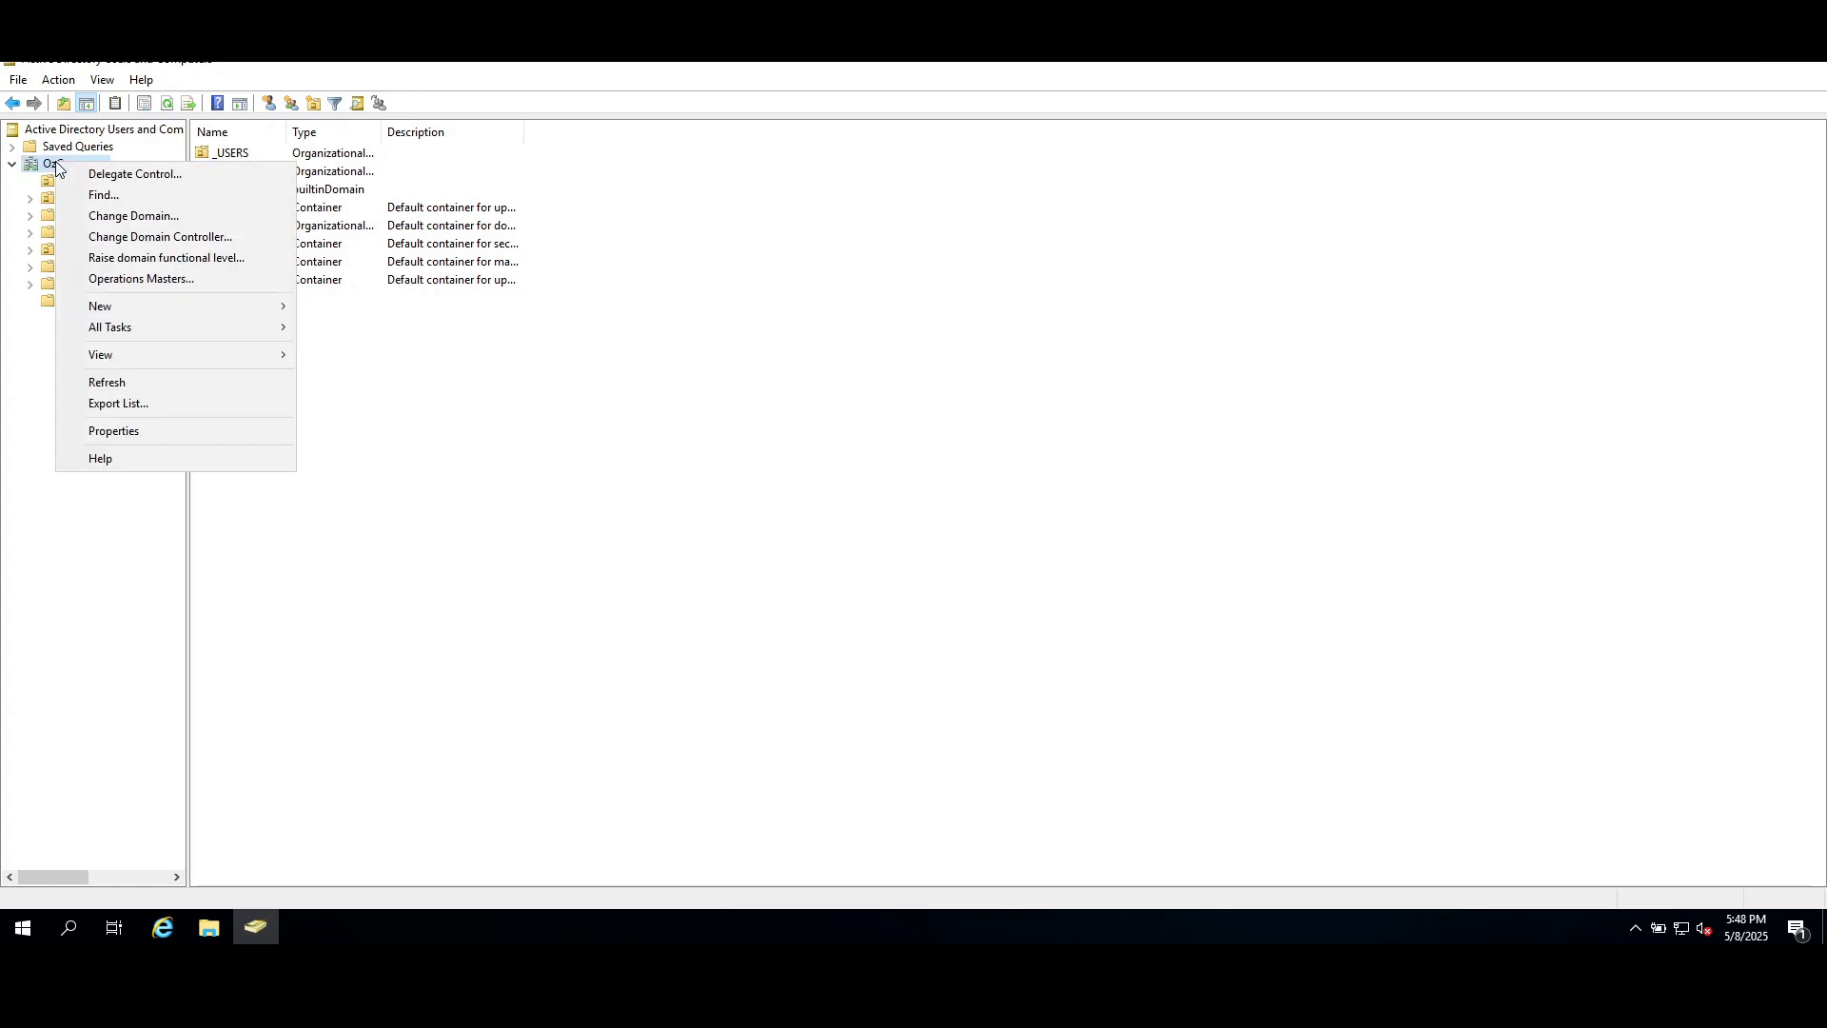
pyautogui.moveTo(151, 302)
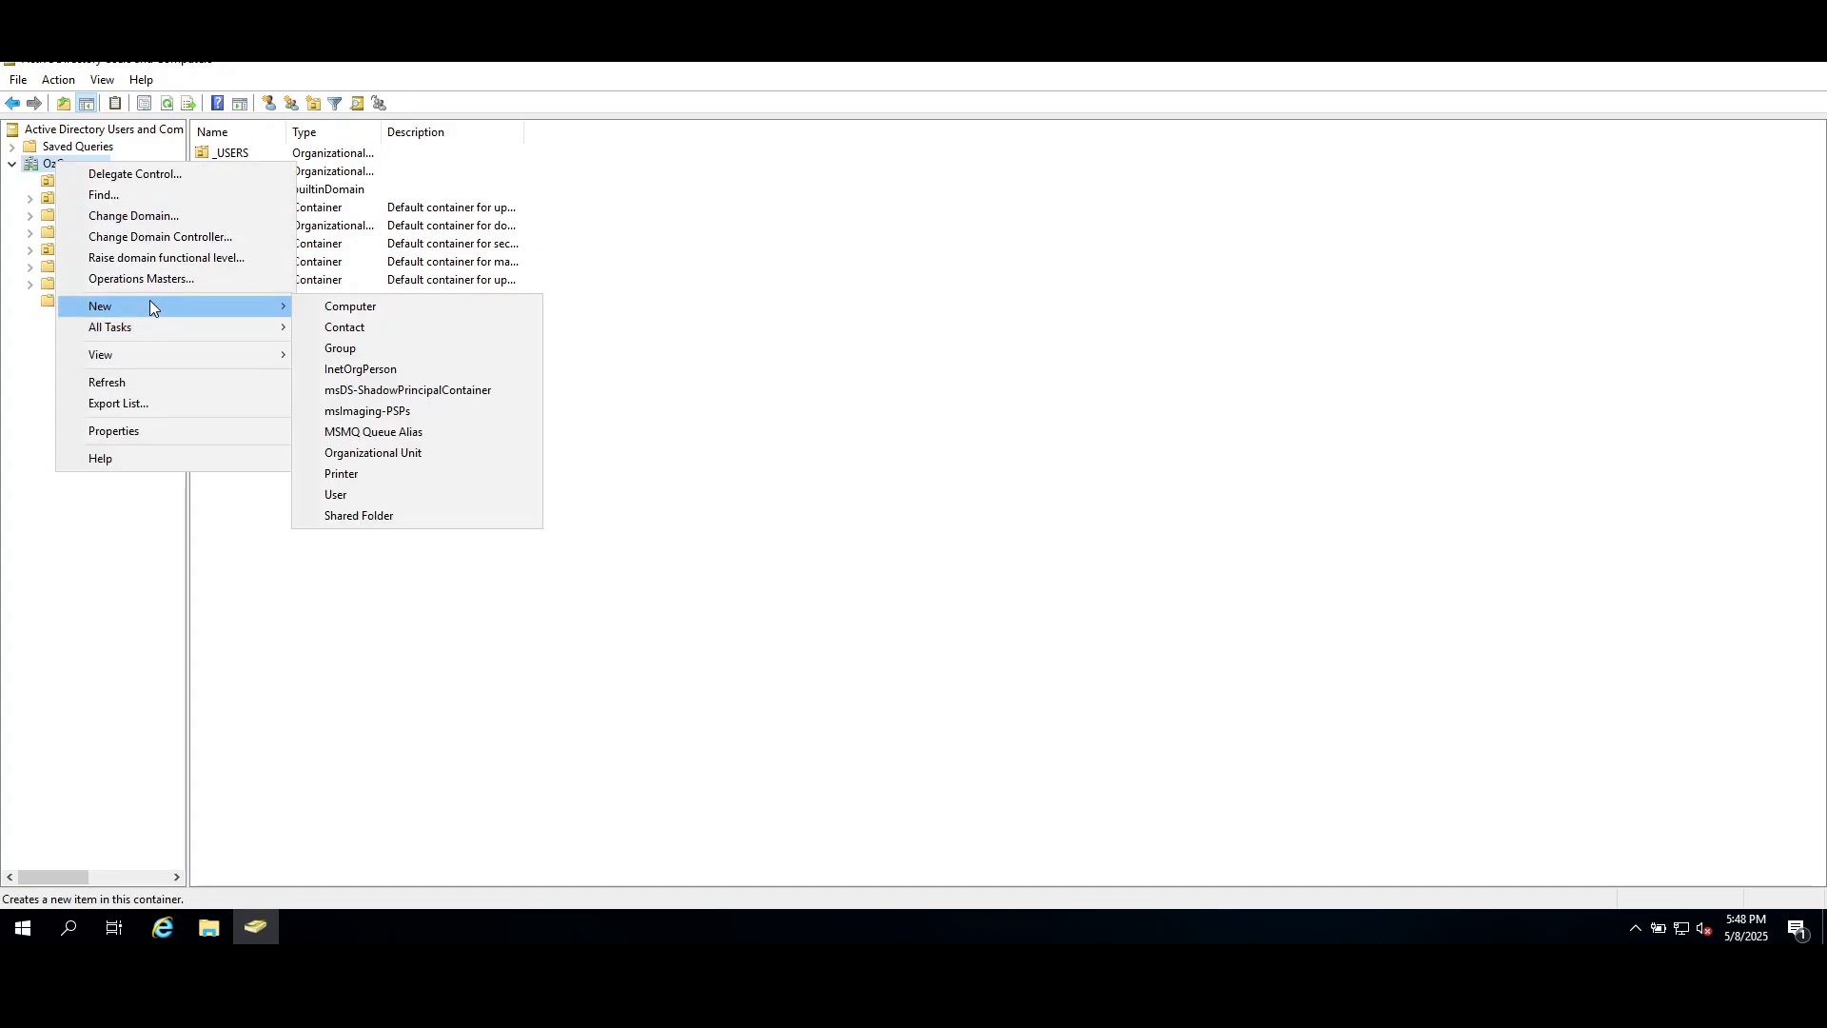
pyautogui.click(403, 453)
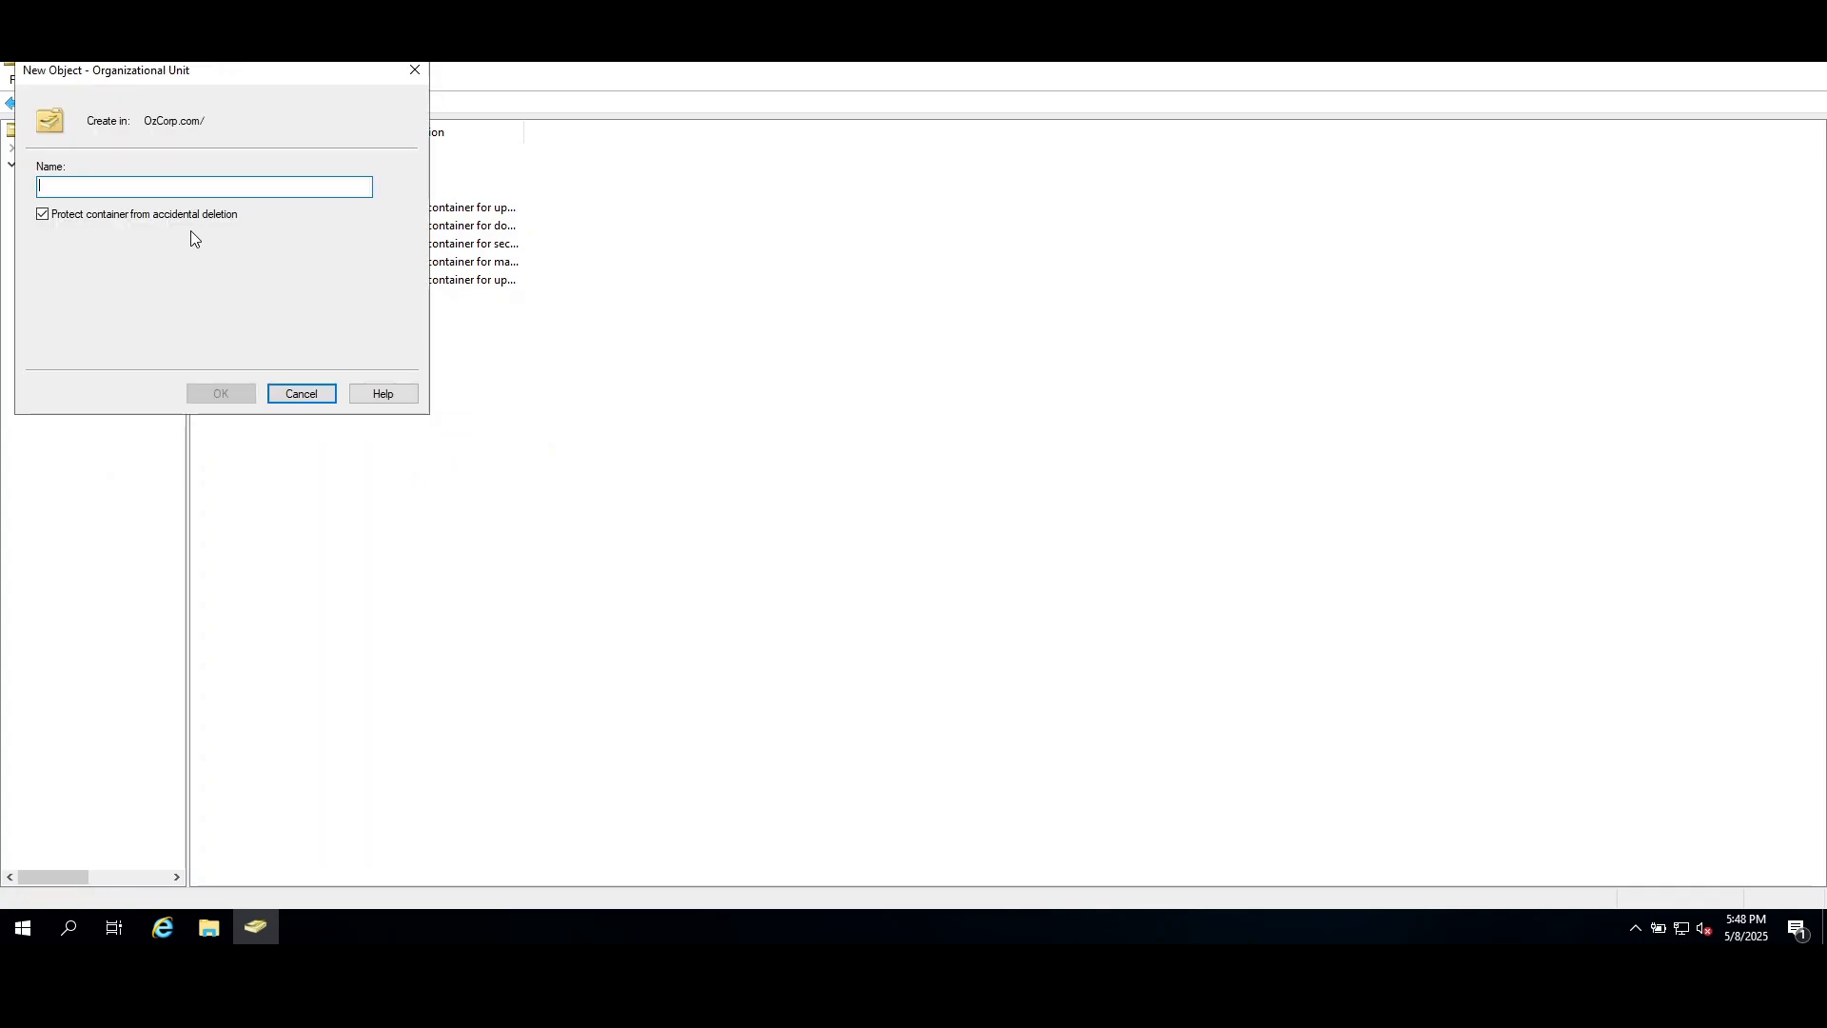
pyautogui.write('M')
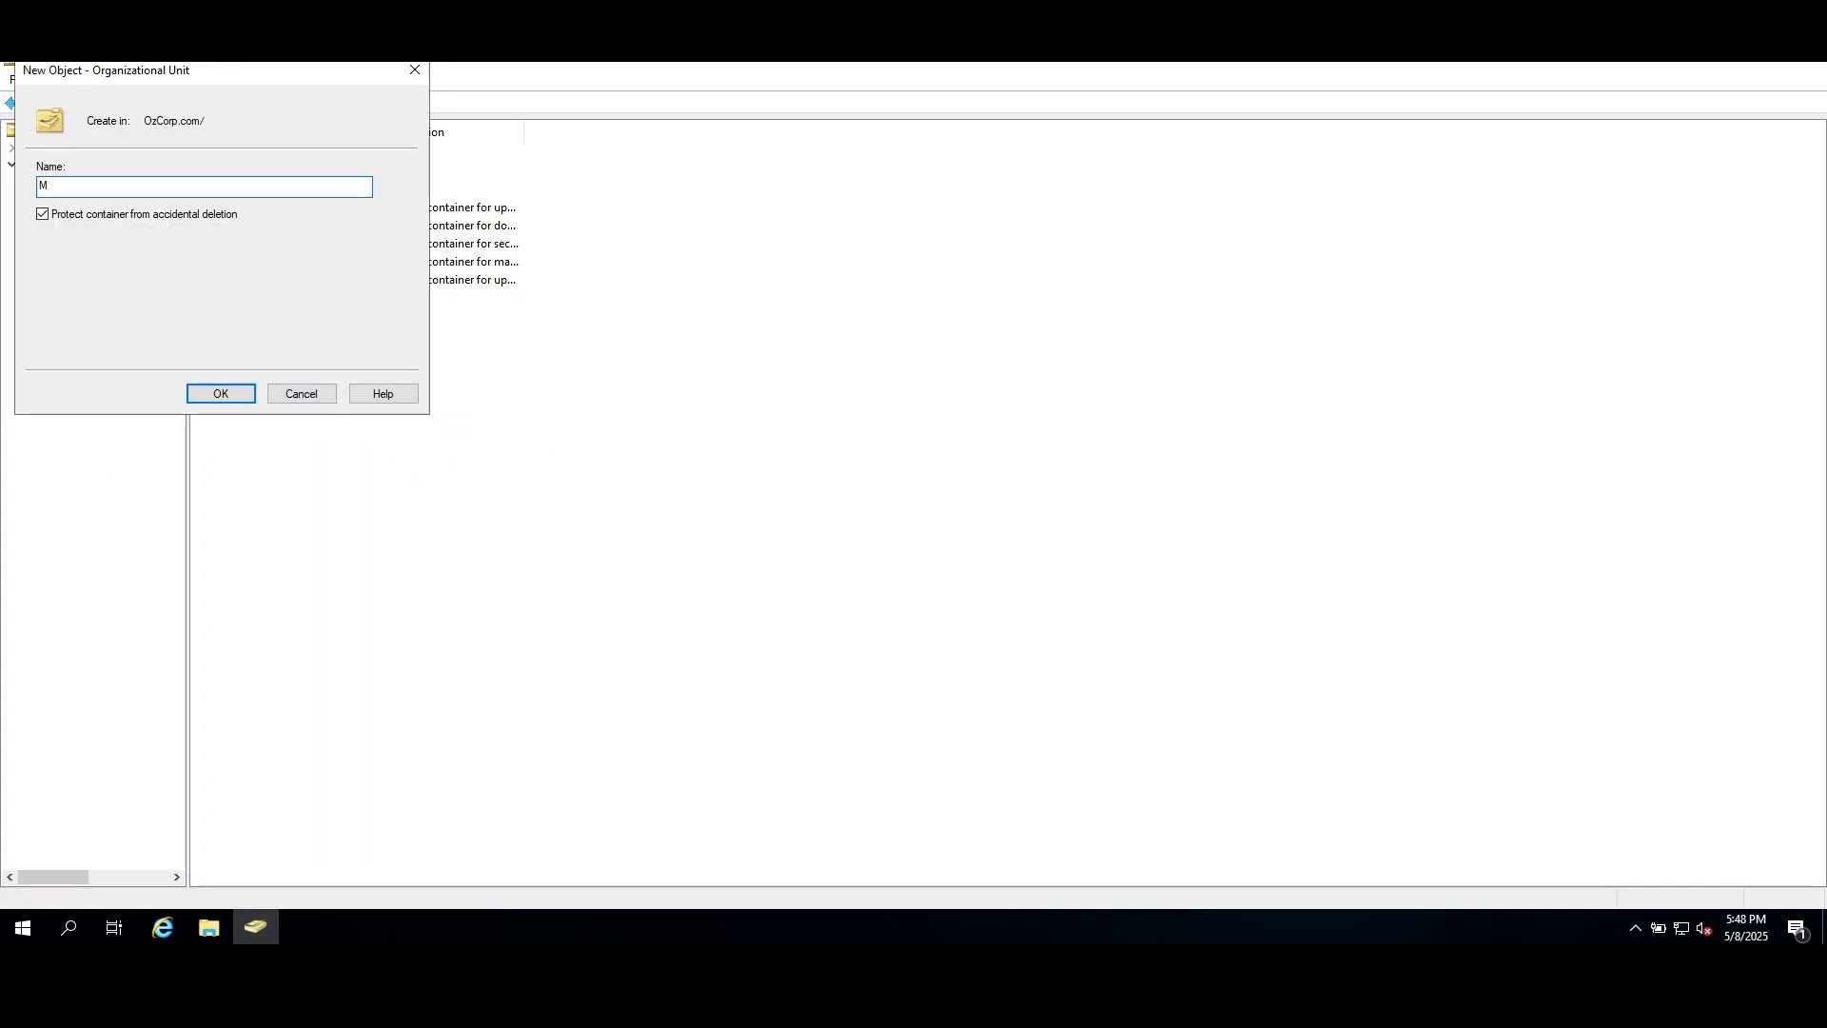
pyautogui.write('anagement')
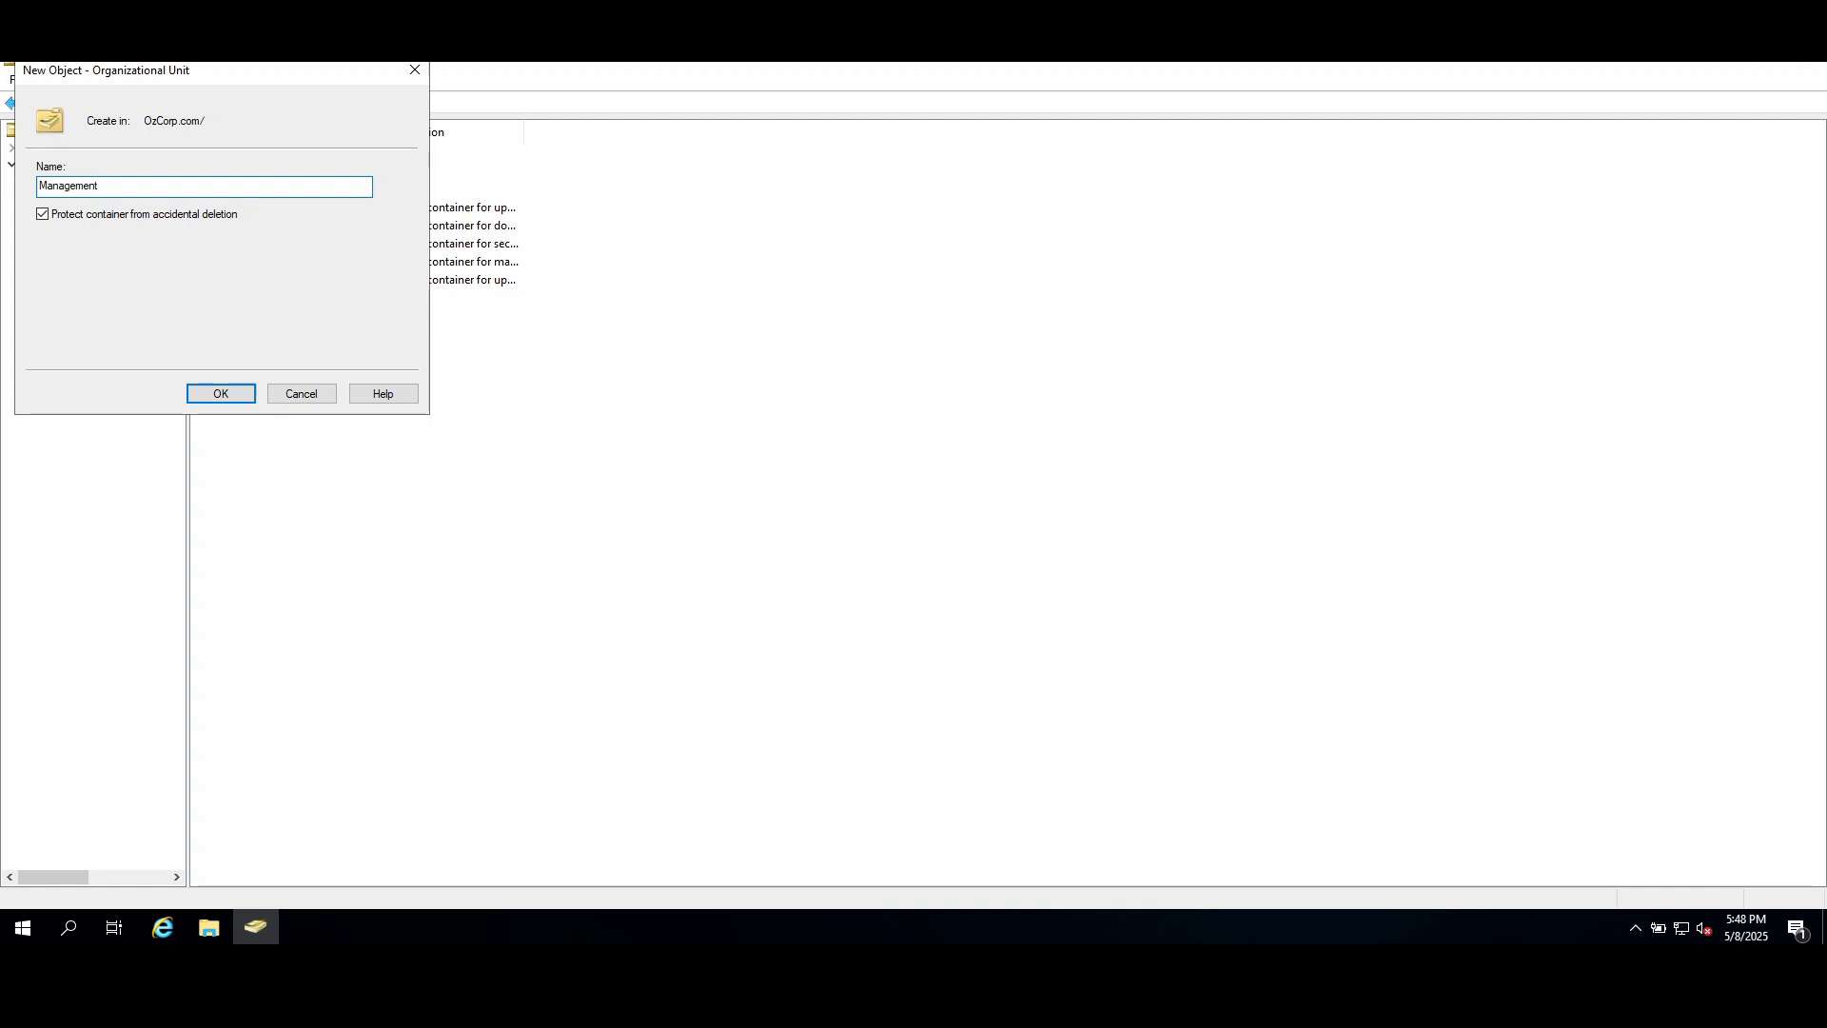
pyautogui.click(222, 394)
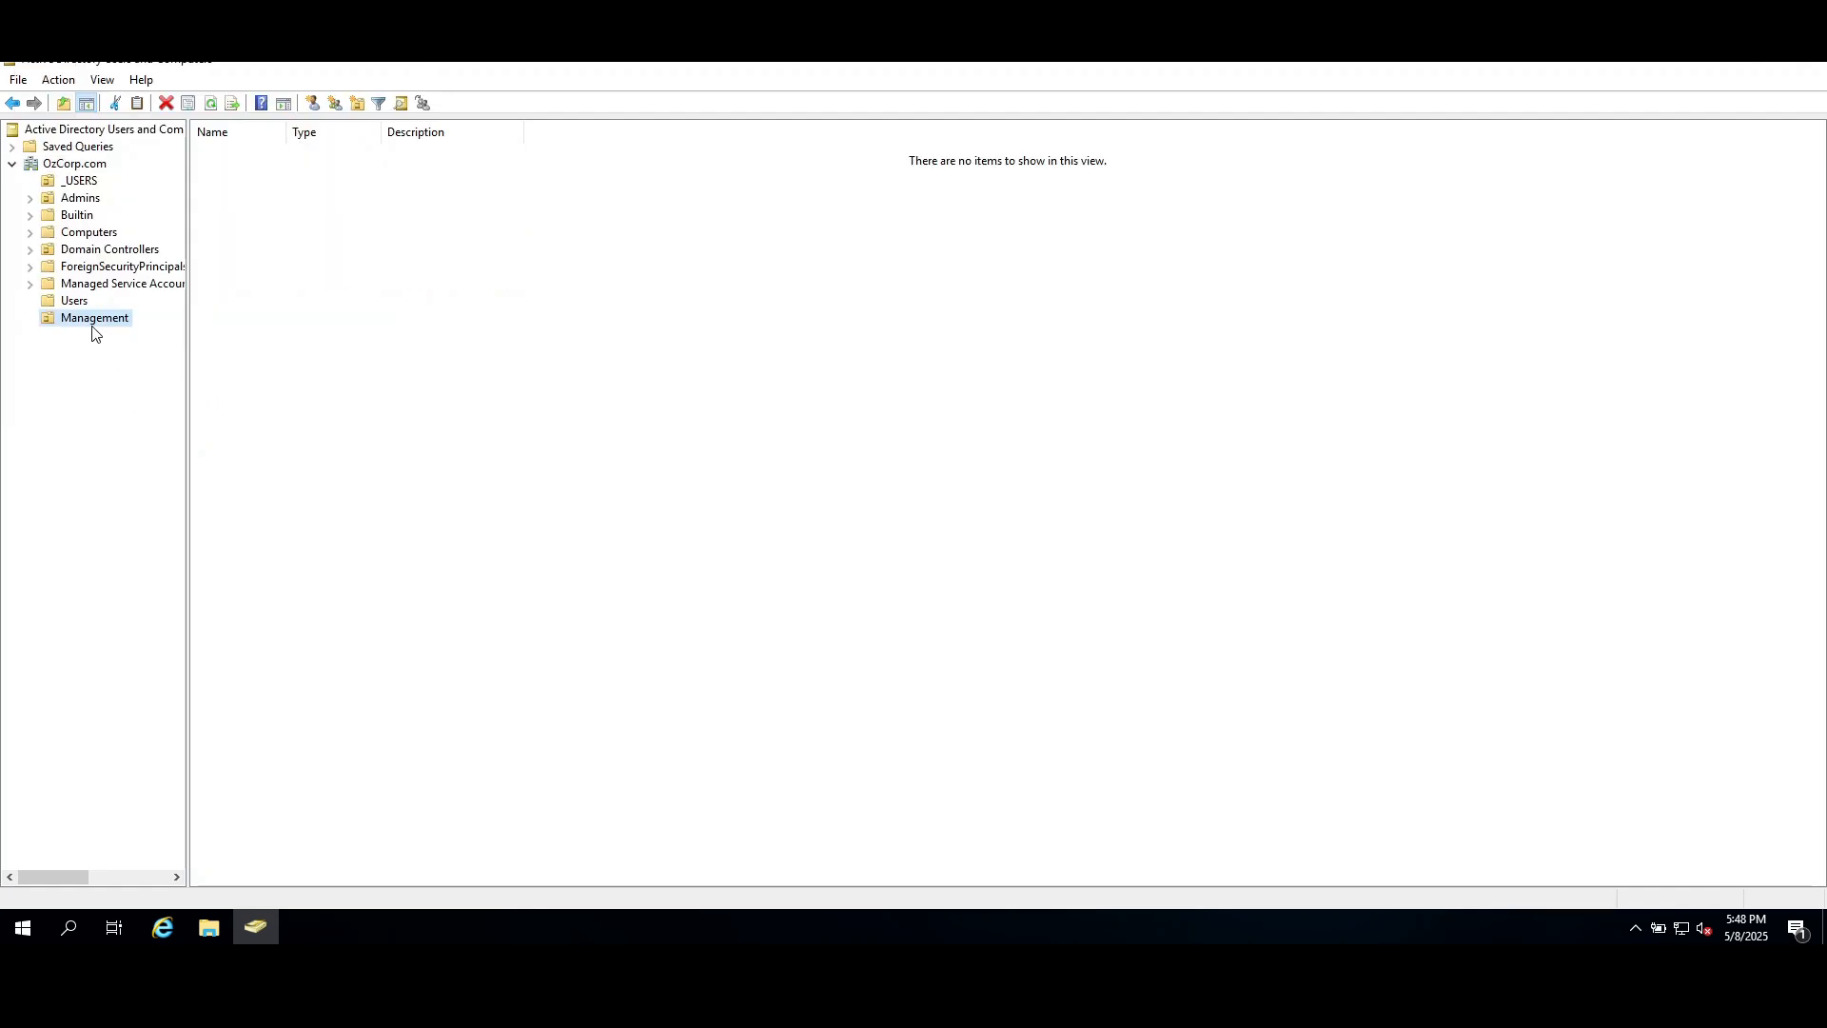
# Create an organizational unit named SouthEast Region directly under the OzCorp.com domain.
pyautogui.rightClick(66, 168)
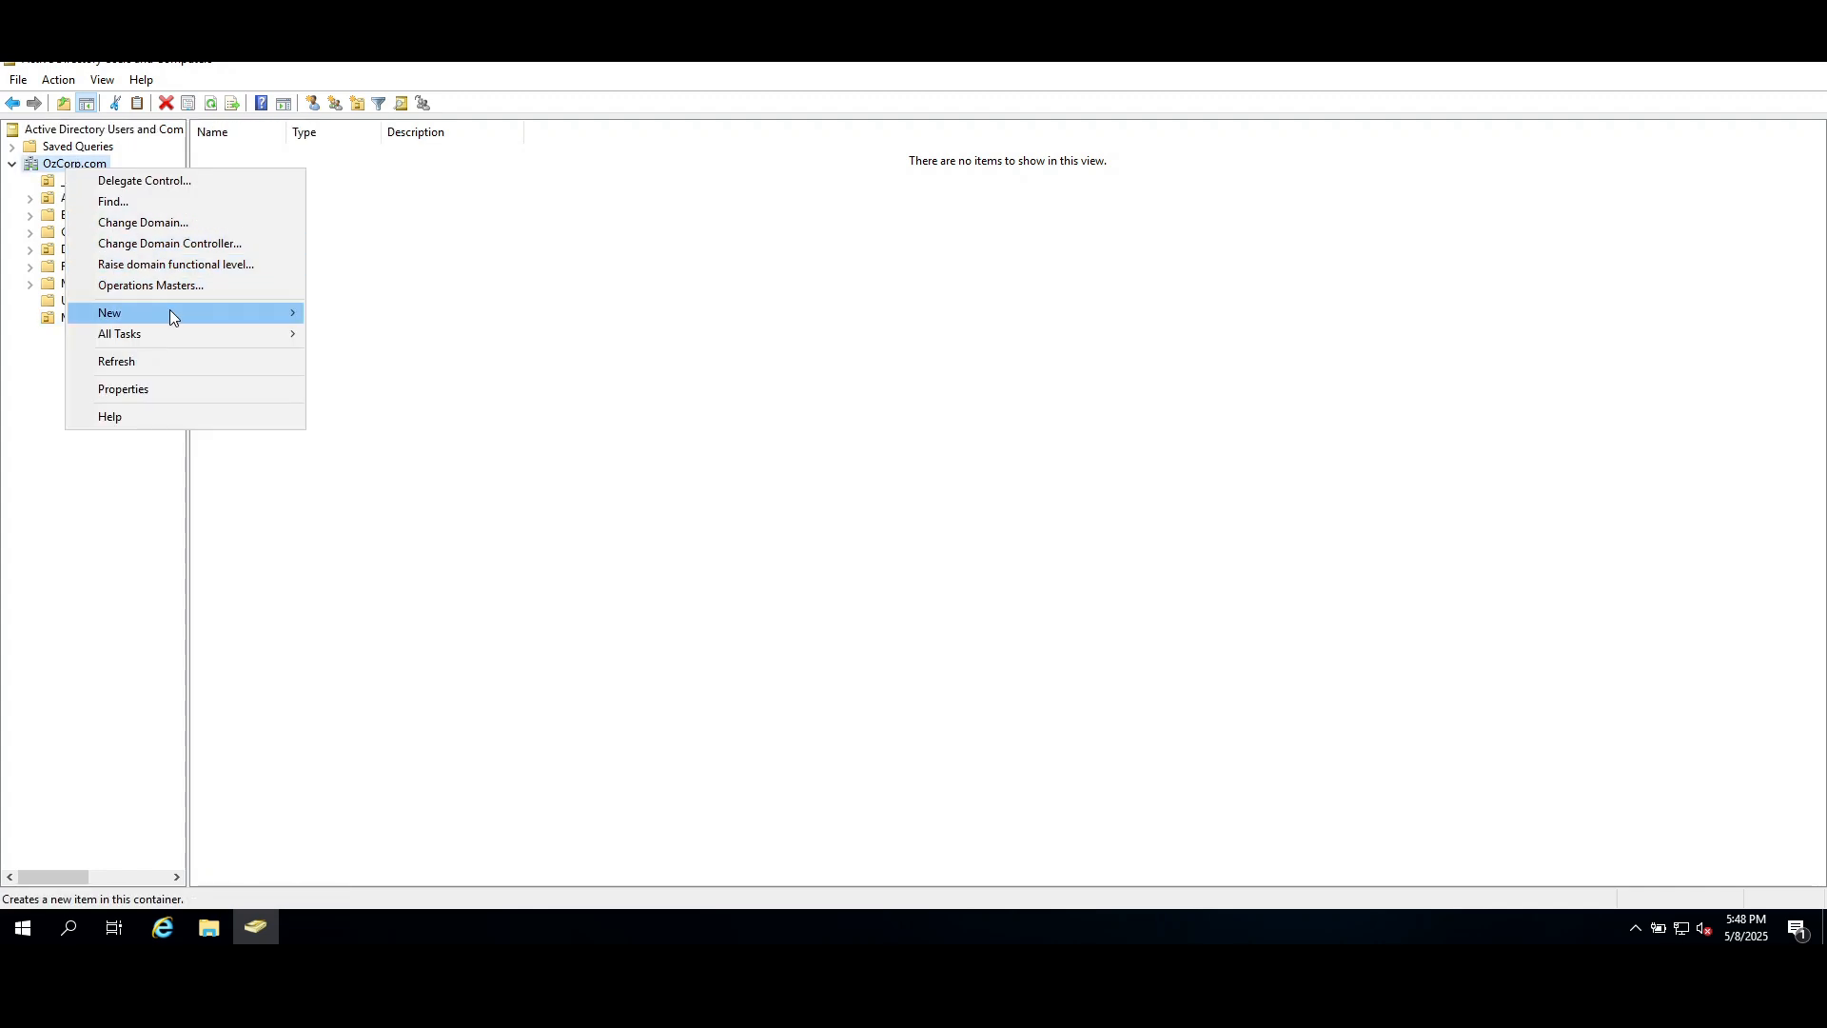
pyautogui.moveTo(175, 308)
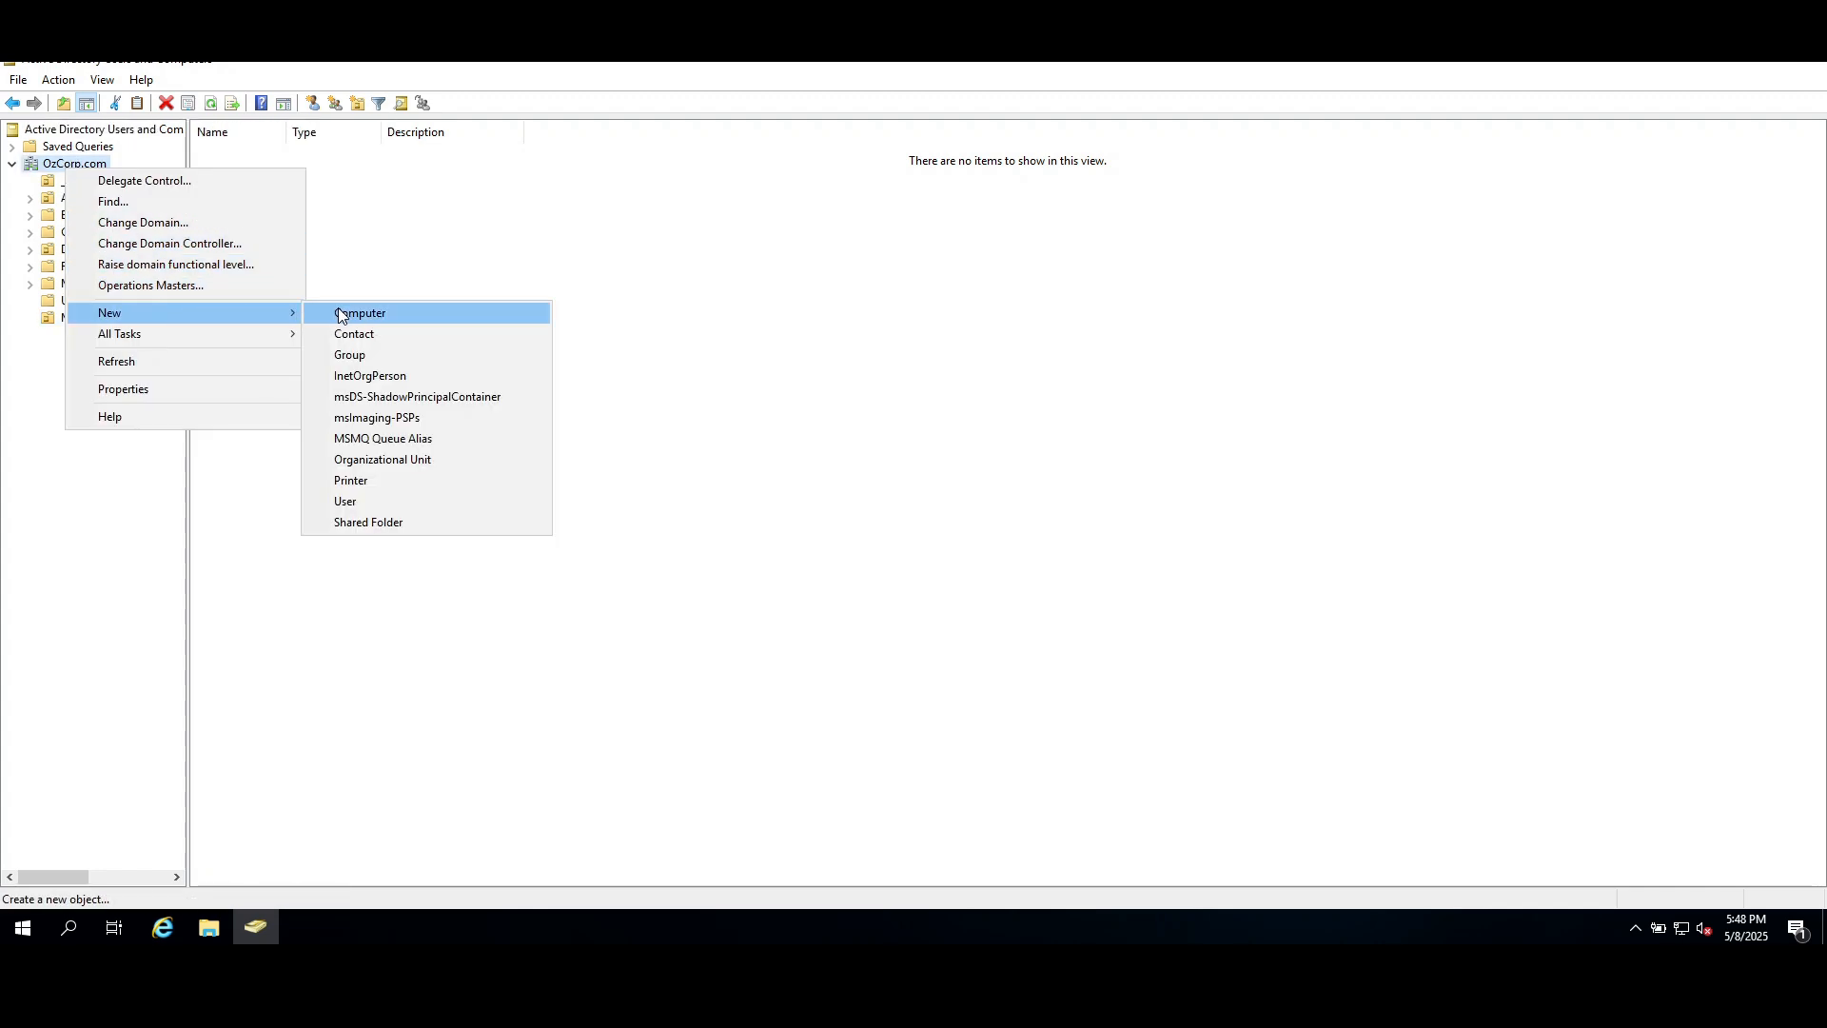
pyautogui.click(409, 461)
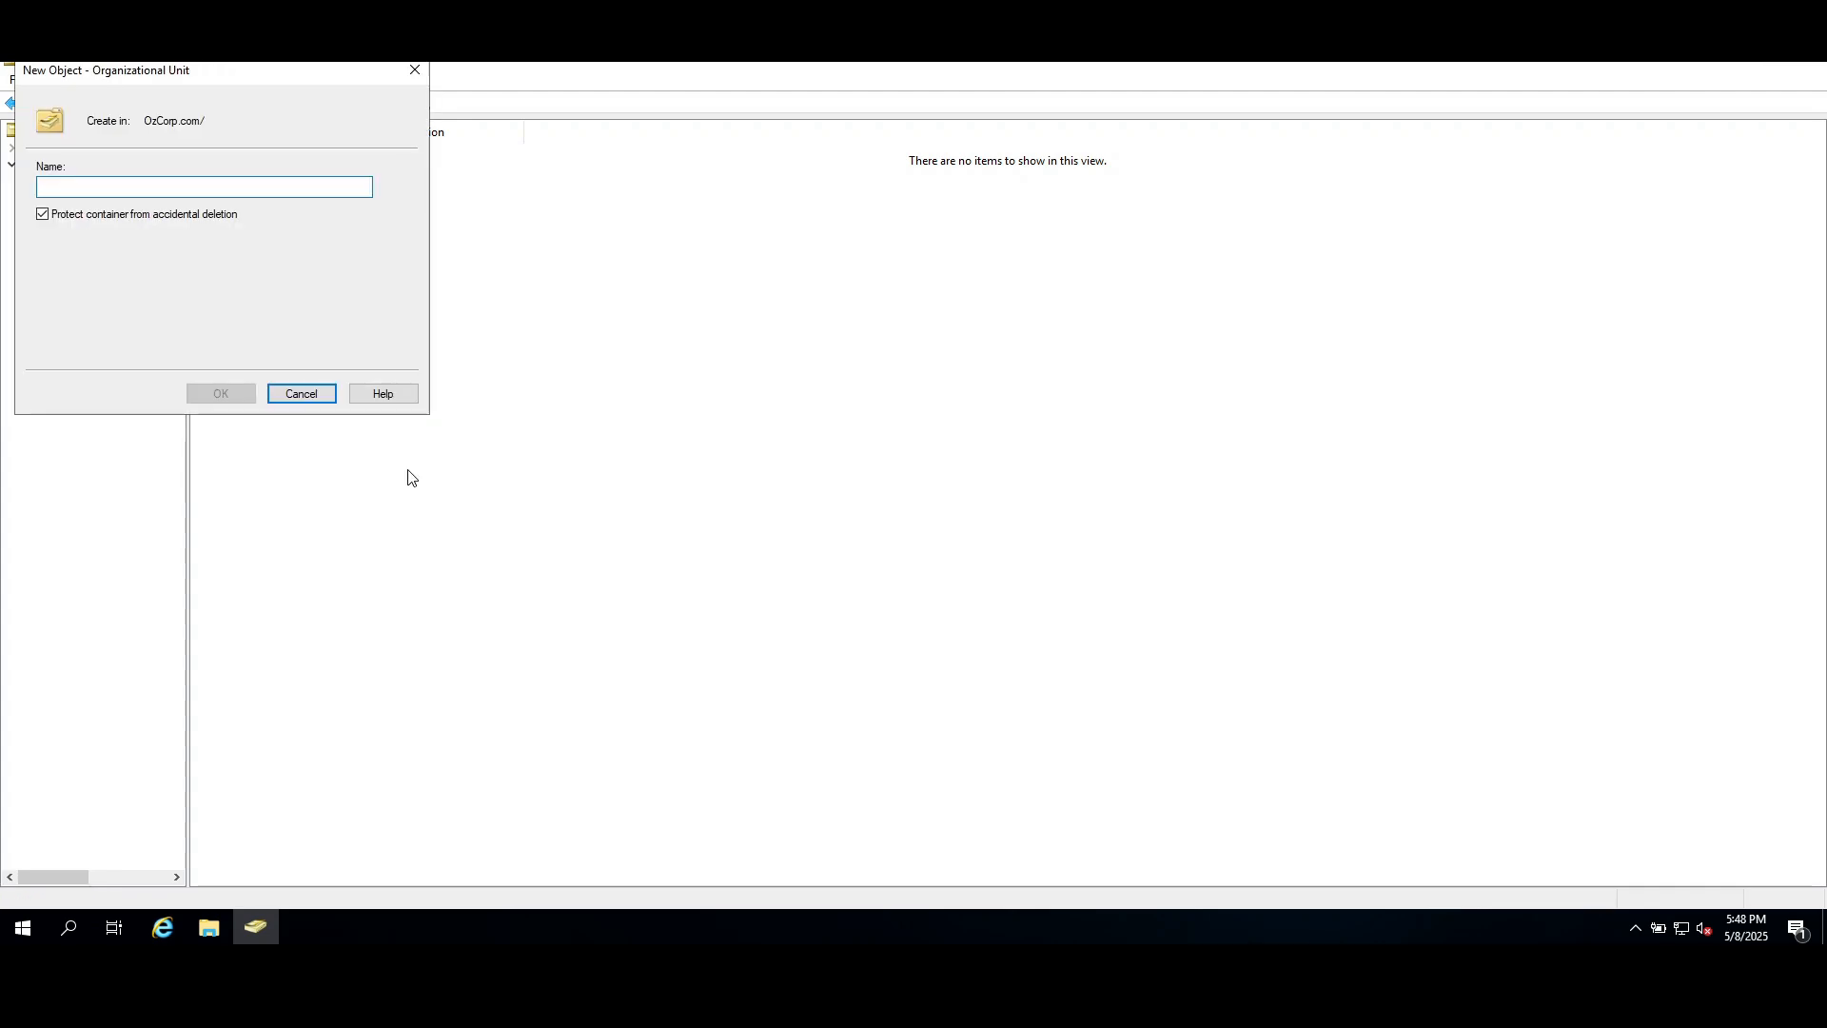
pyautogui.write('SouthEa')
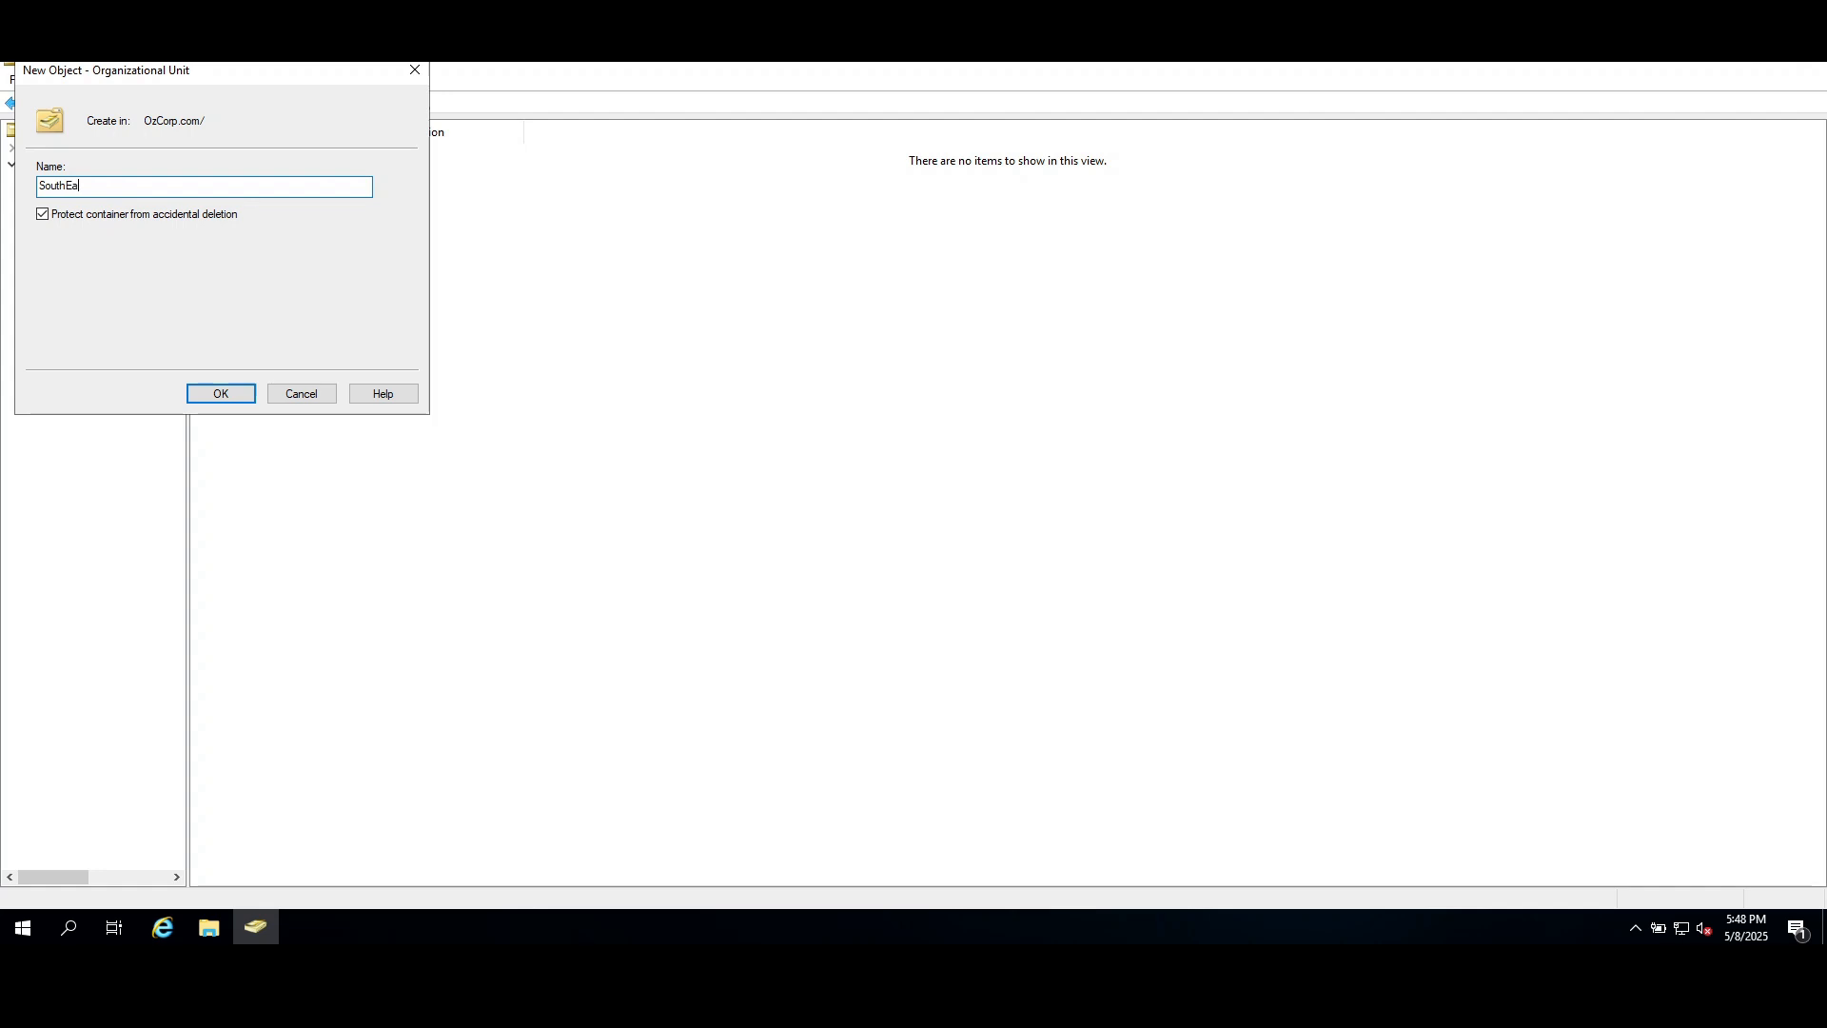
pyautogui.write('st Region')
pyautogui.press('Return')
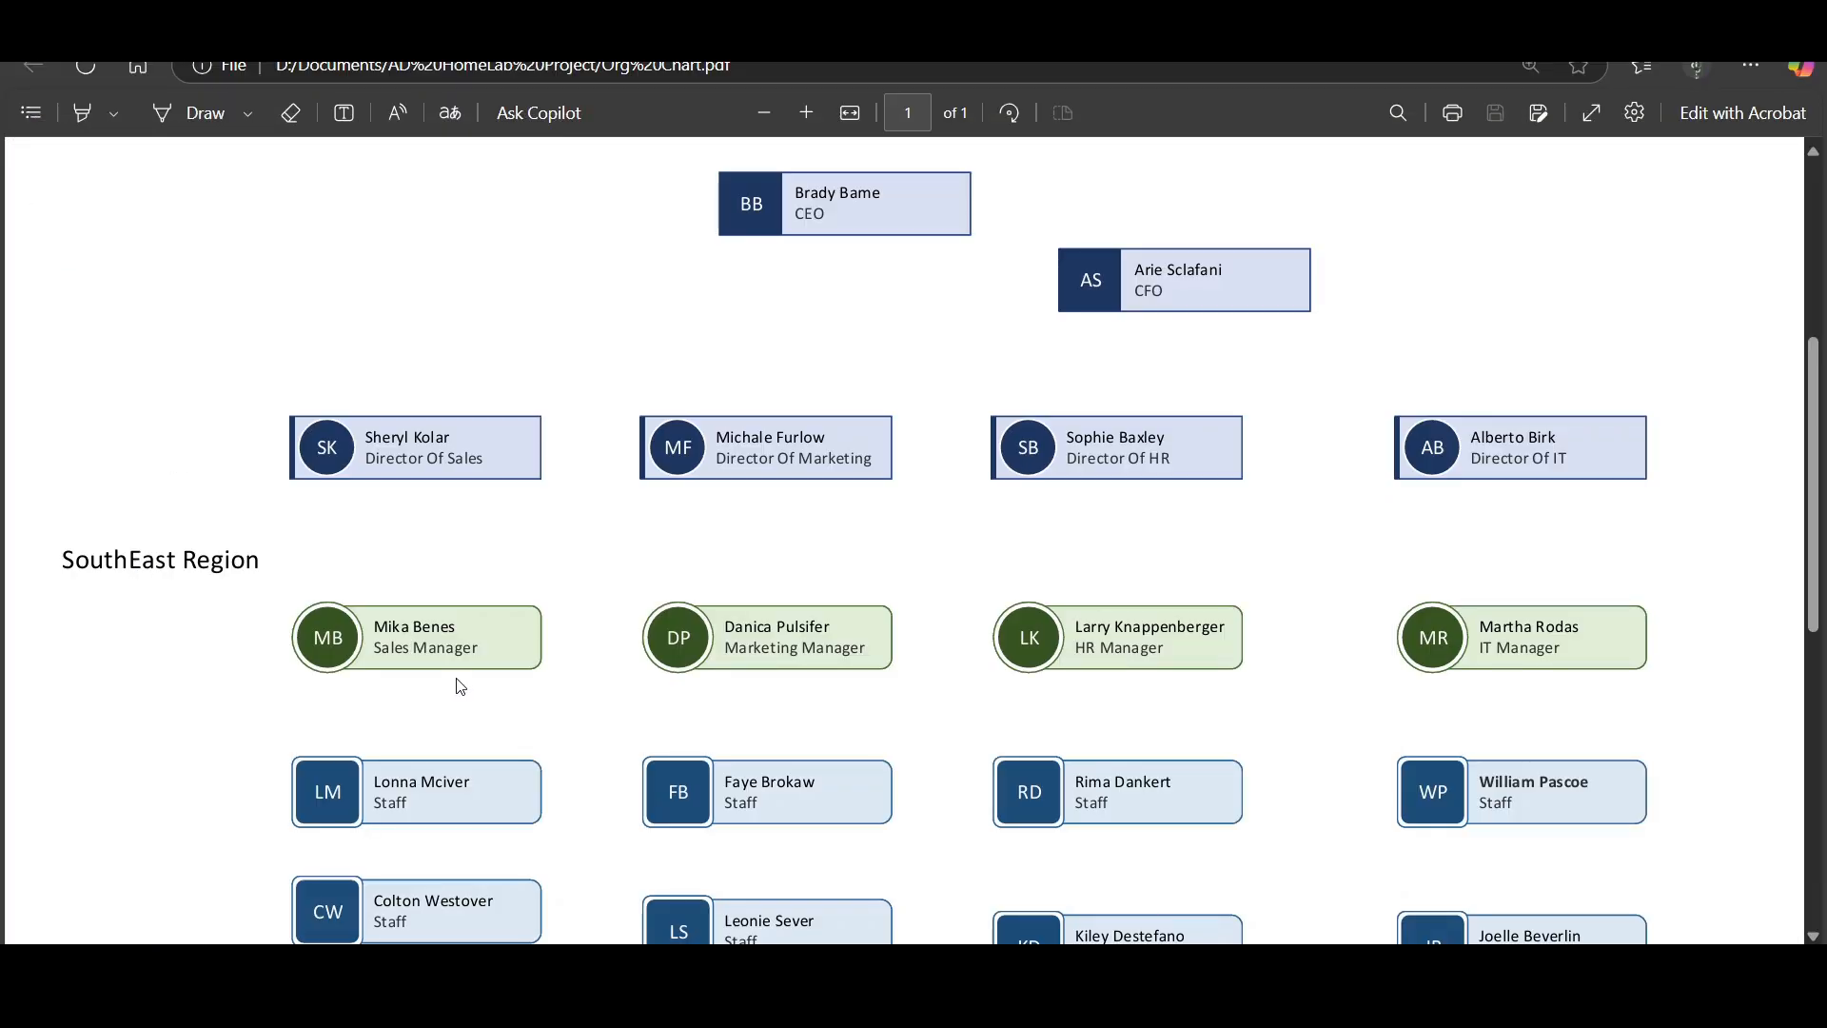
# Create Sales, Marketing, IT and HR organizational units inside SouthEast Region, checking the departments against the org chart.
pyautogui.scroll(-1, 463, 670)
pyautogui.scroll(-1, 462, 670)
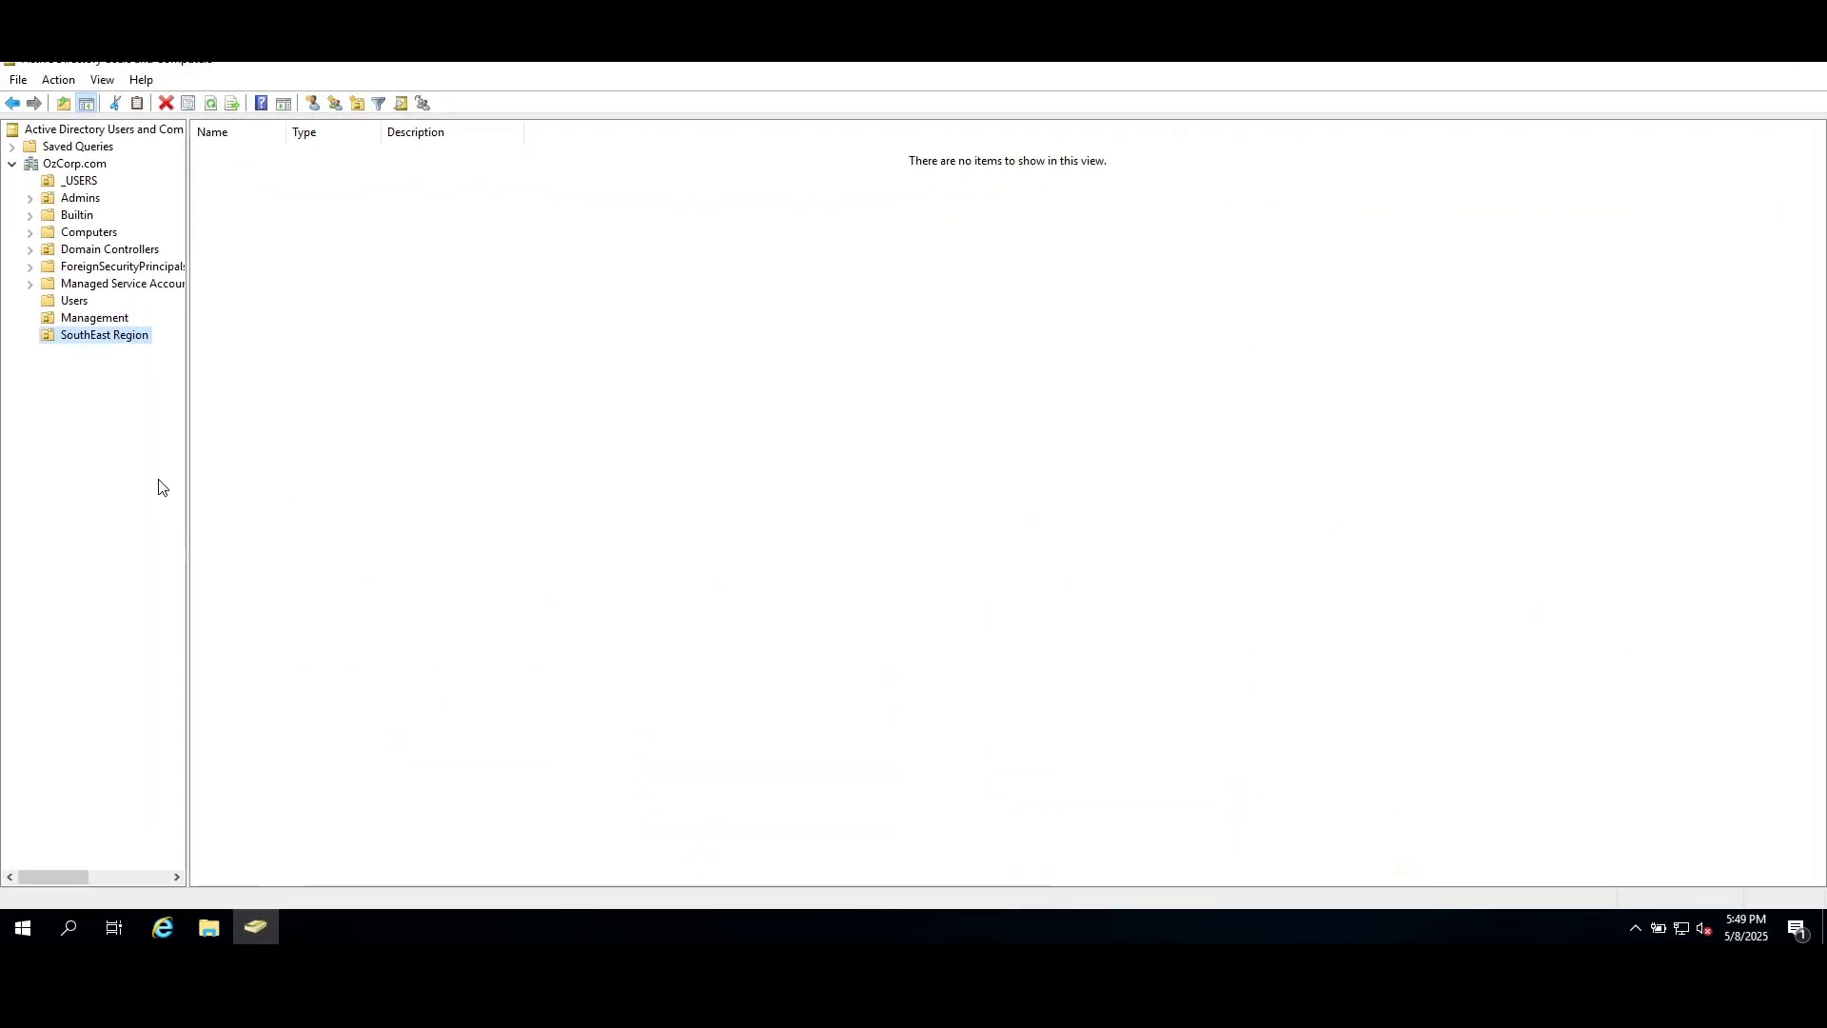
pyautogui.write('HR')
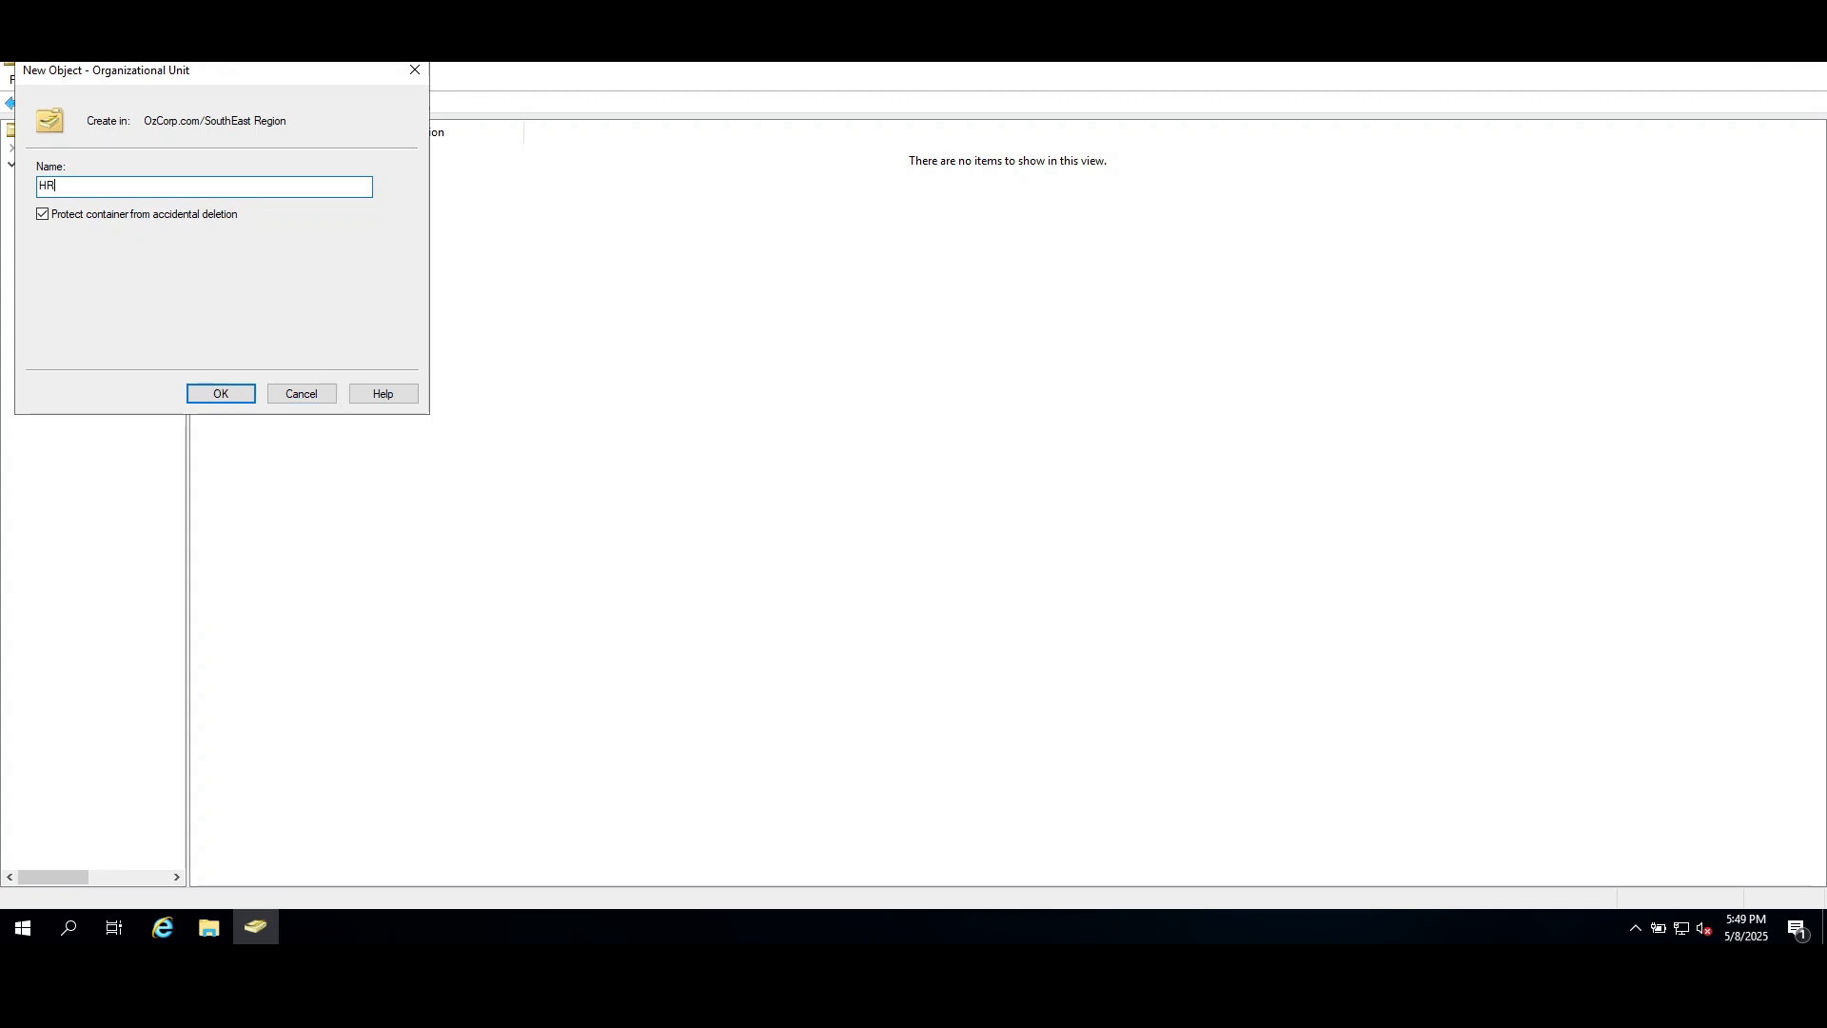
pyautogui.press('Return')
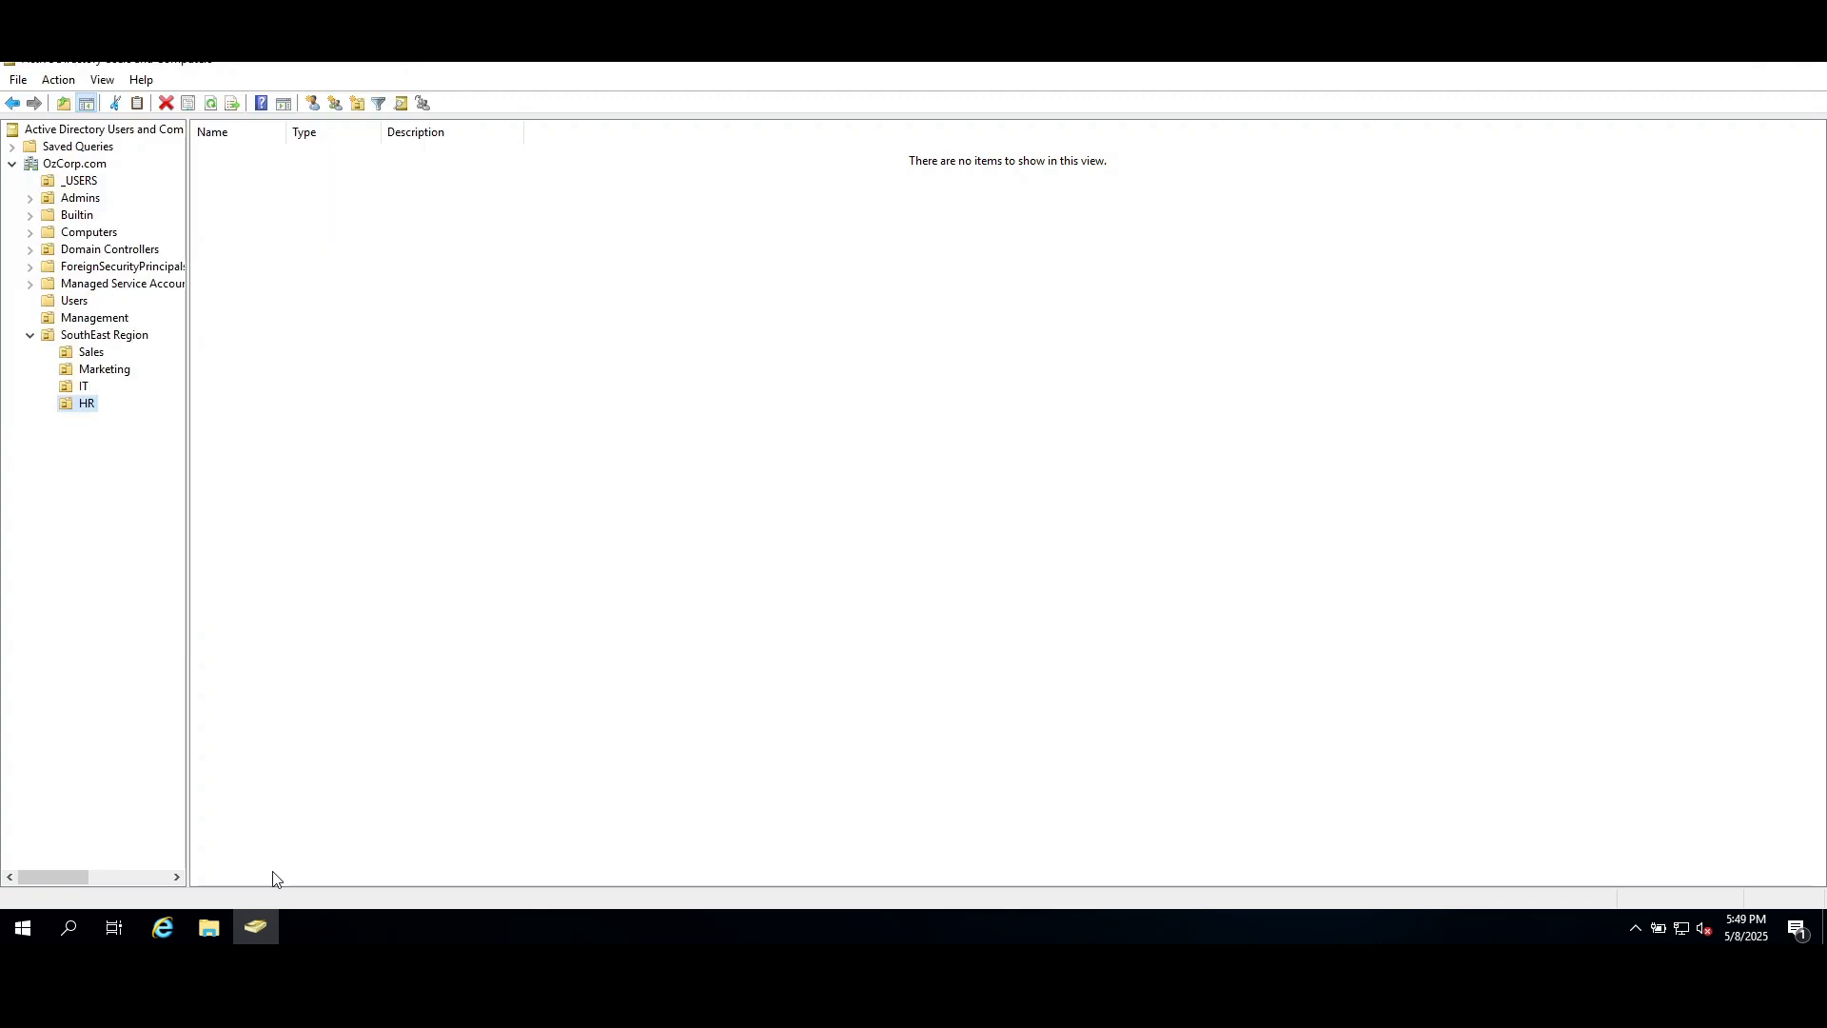
pyautogui.moveTo(301, 1004)
pyautogui.click(299, 871)
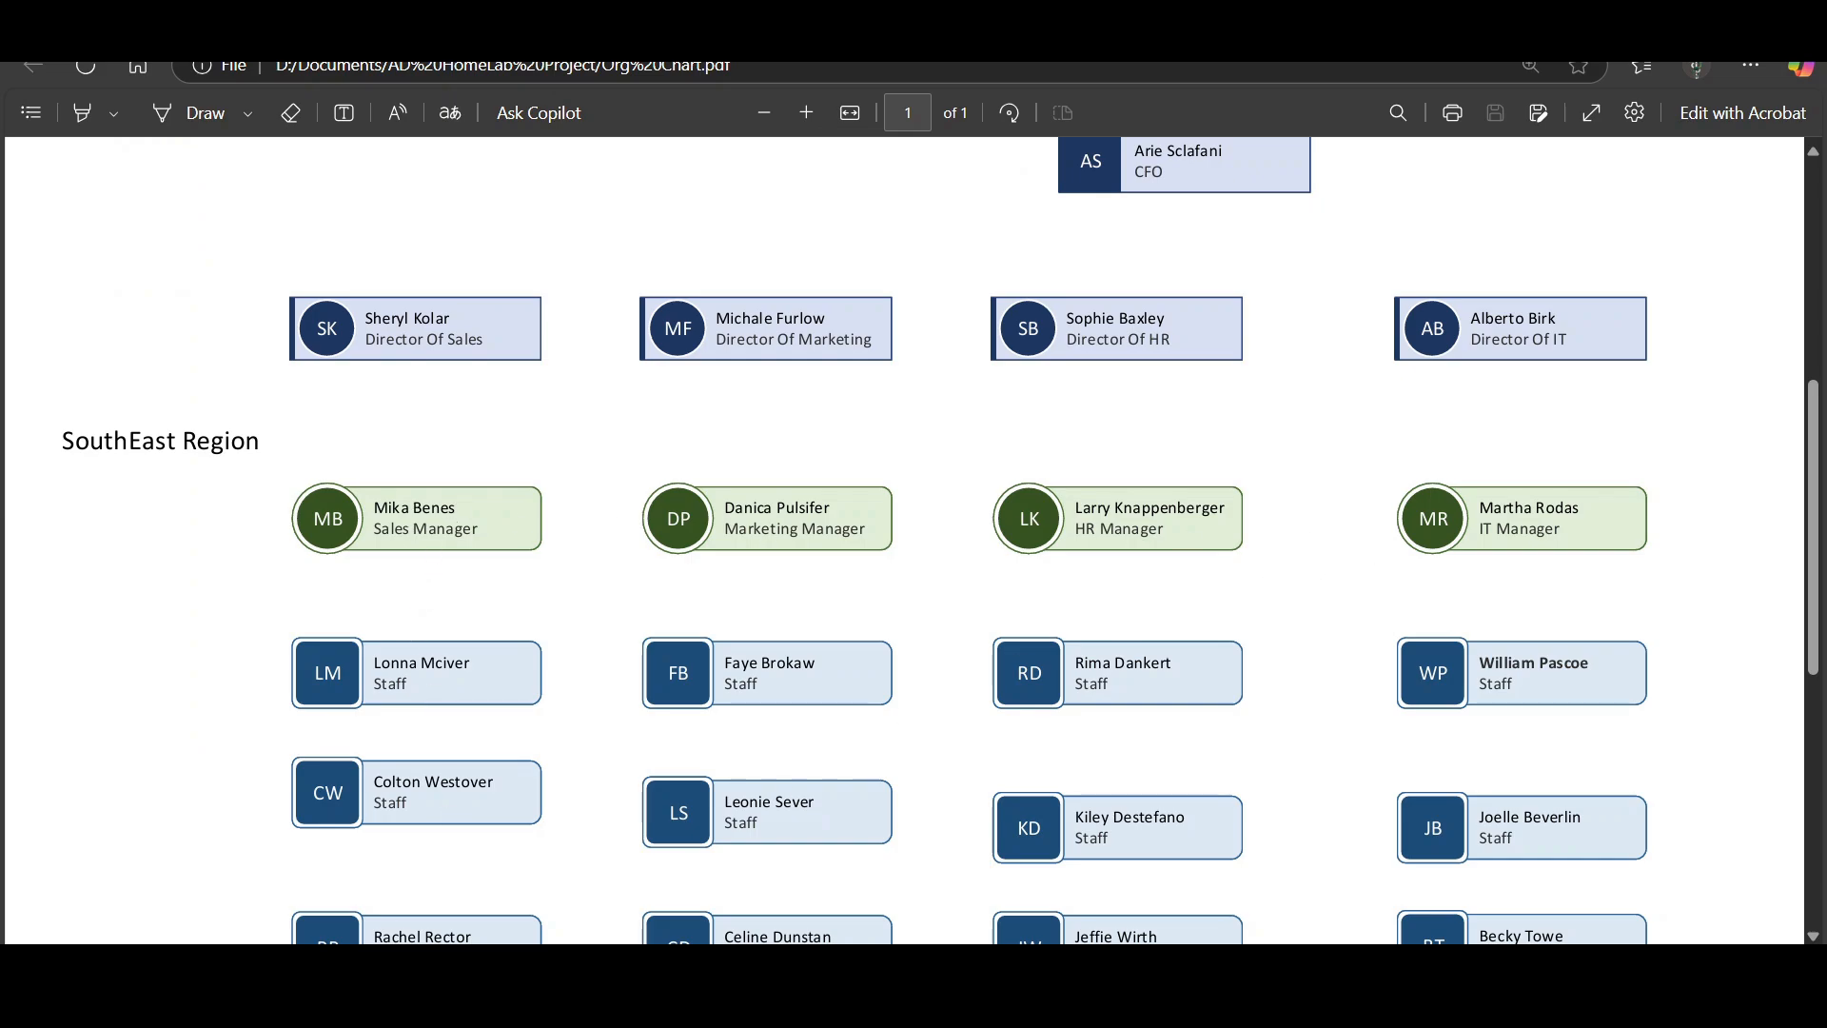
pyautogui.click(323, 1004)
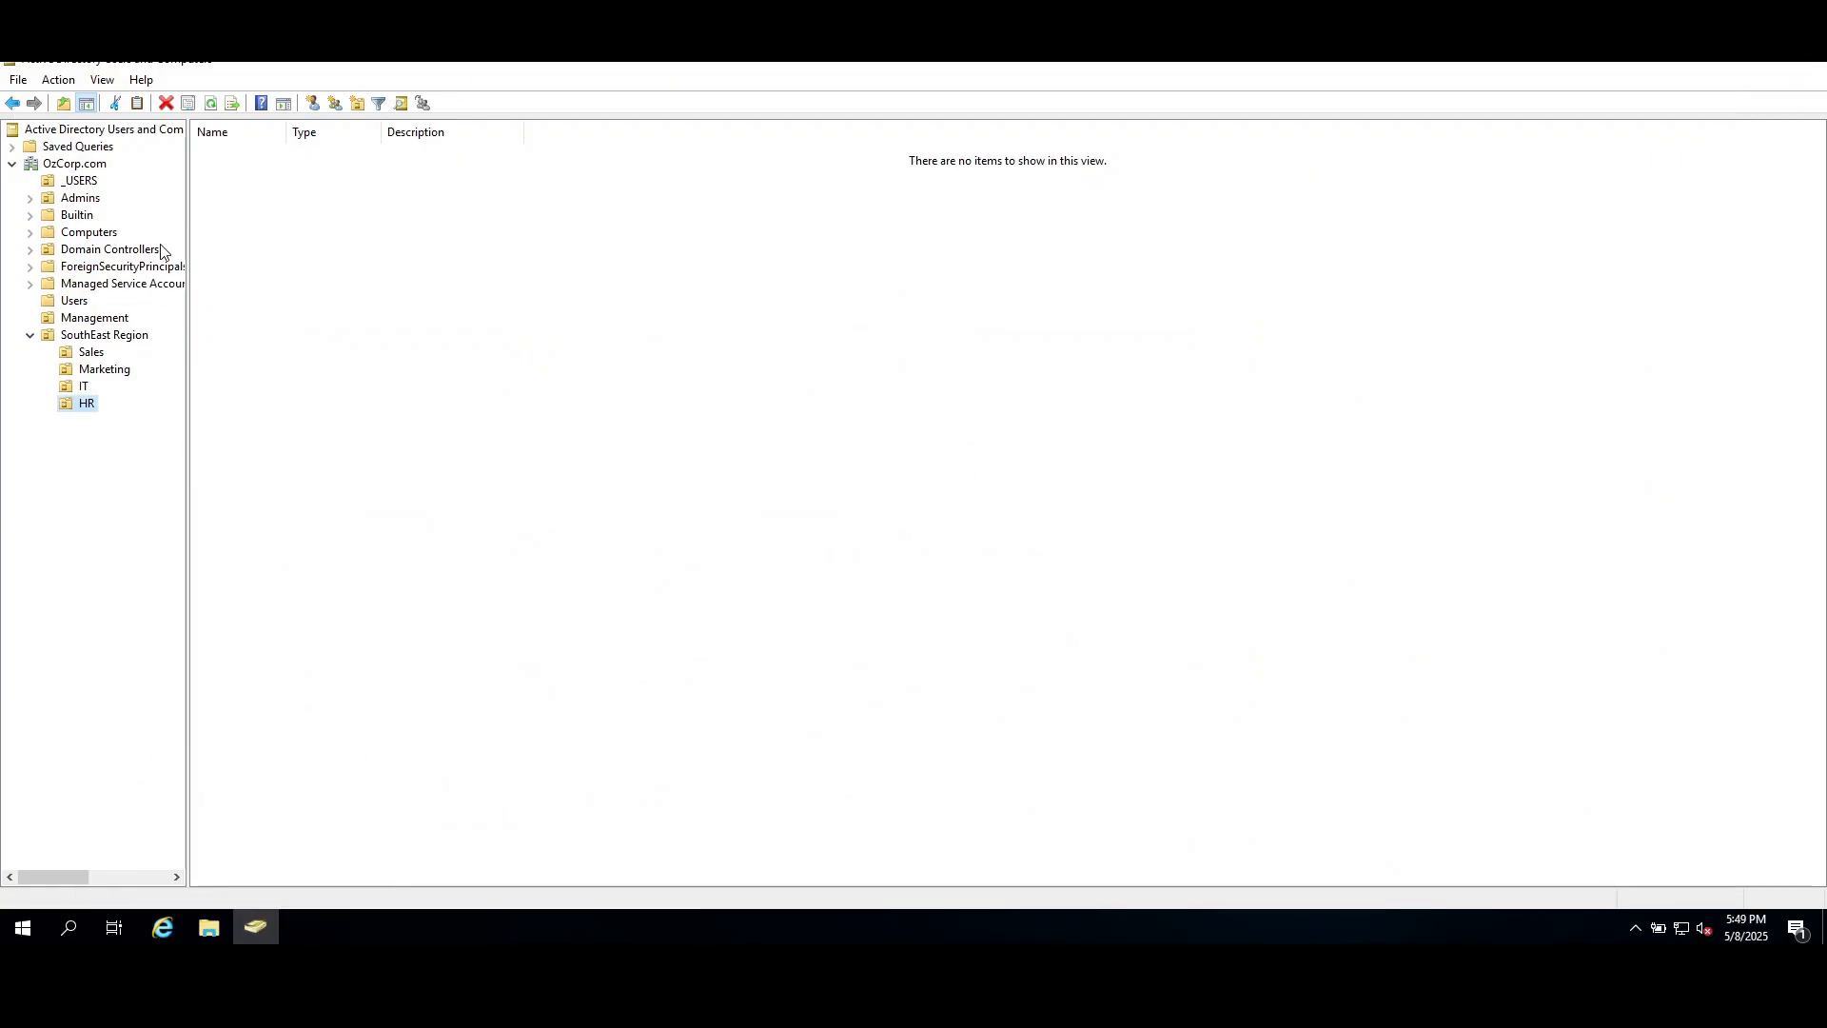
# Review the user accounts in _USERS, the top-level Management unit, and the Sales and Marketing units of SouthEast Region.
pyautogui.click(87, 182)
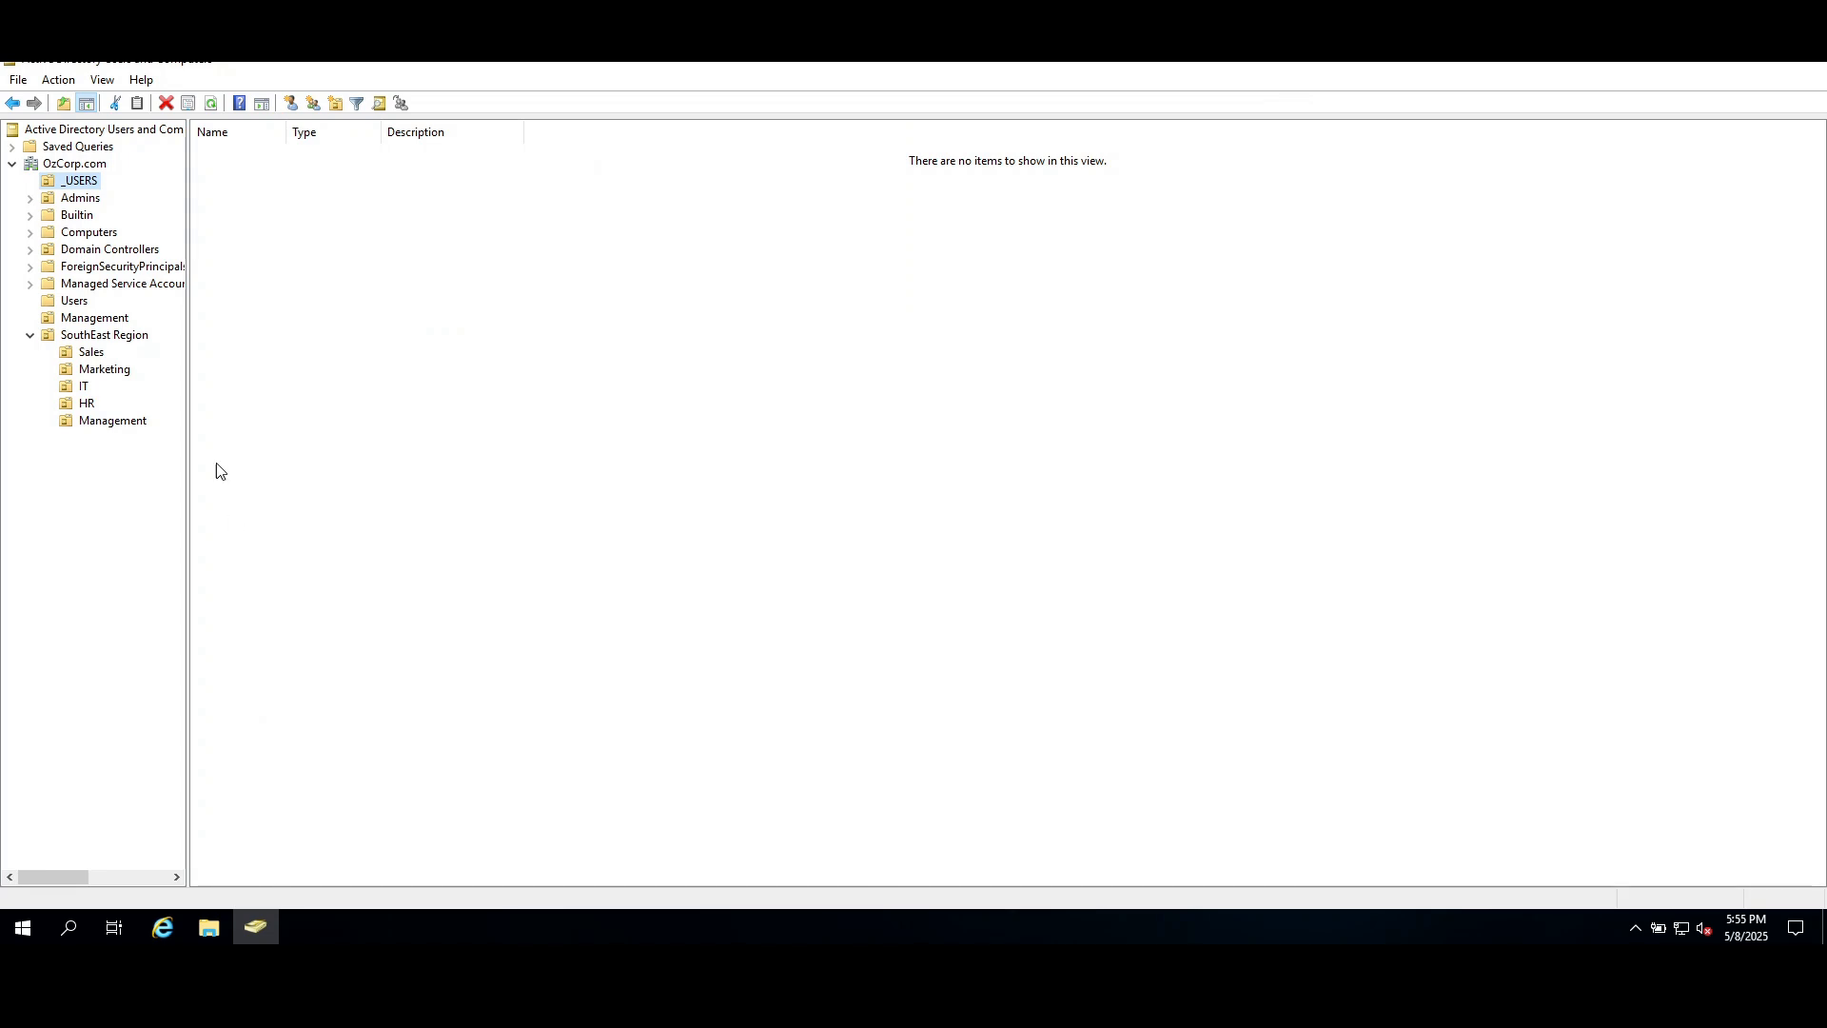
pyautogui.click(99, 320)
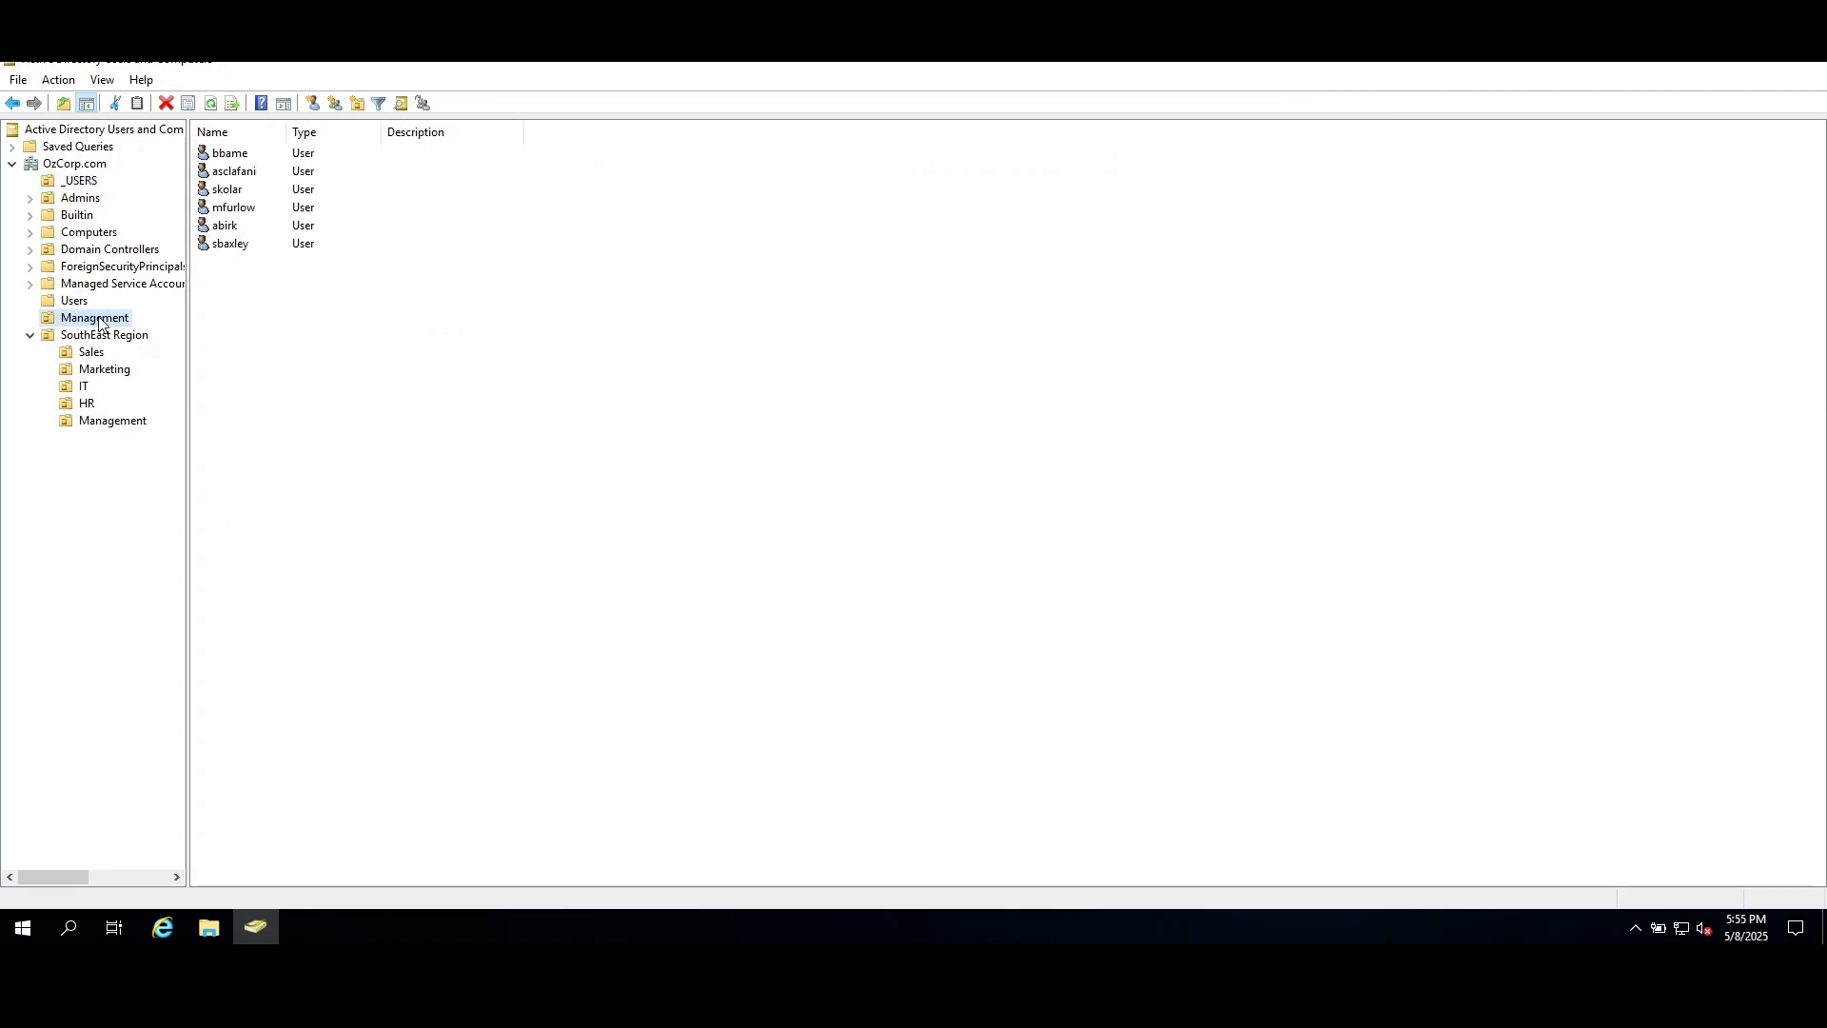
pyautogui.click(106, 353)
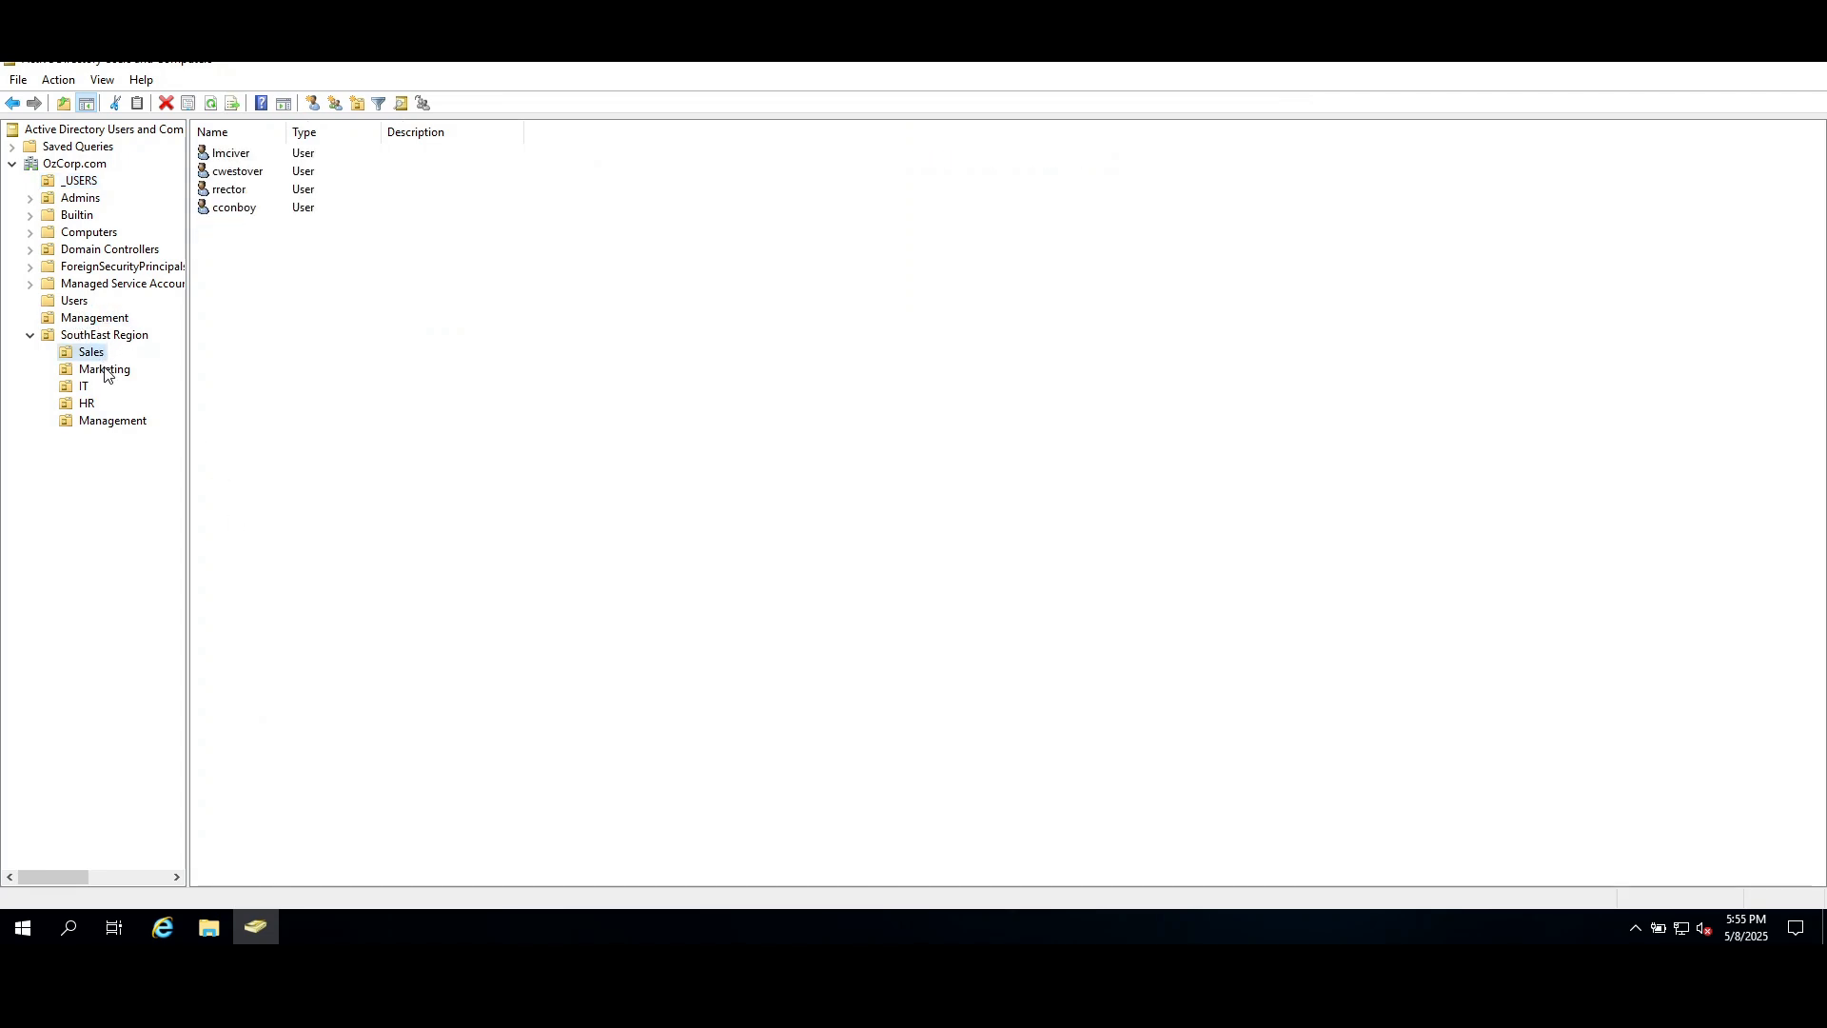
pyautogui.click(102, 371)
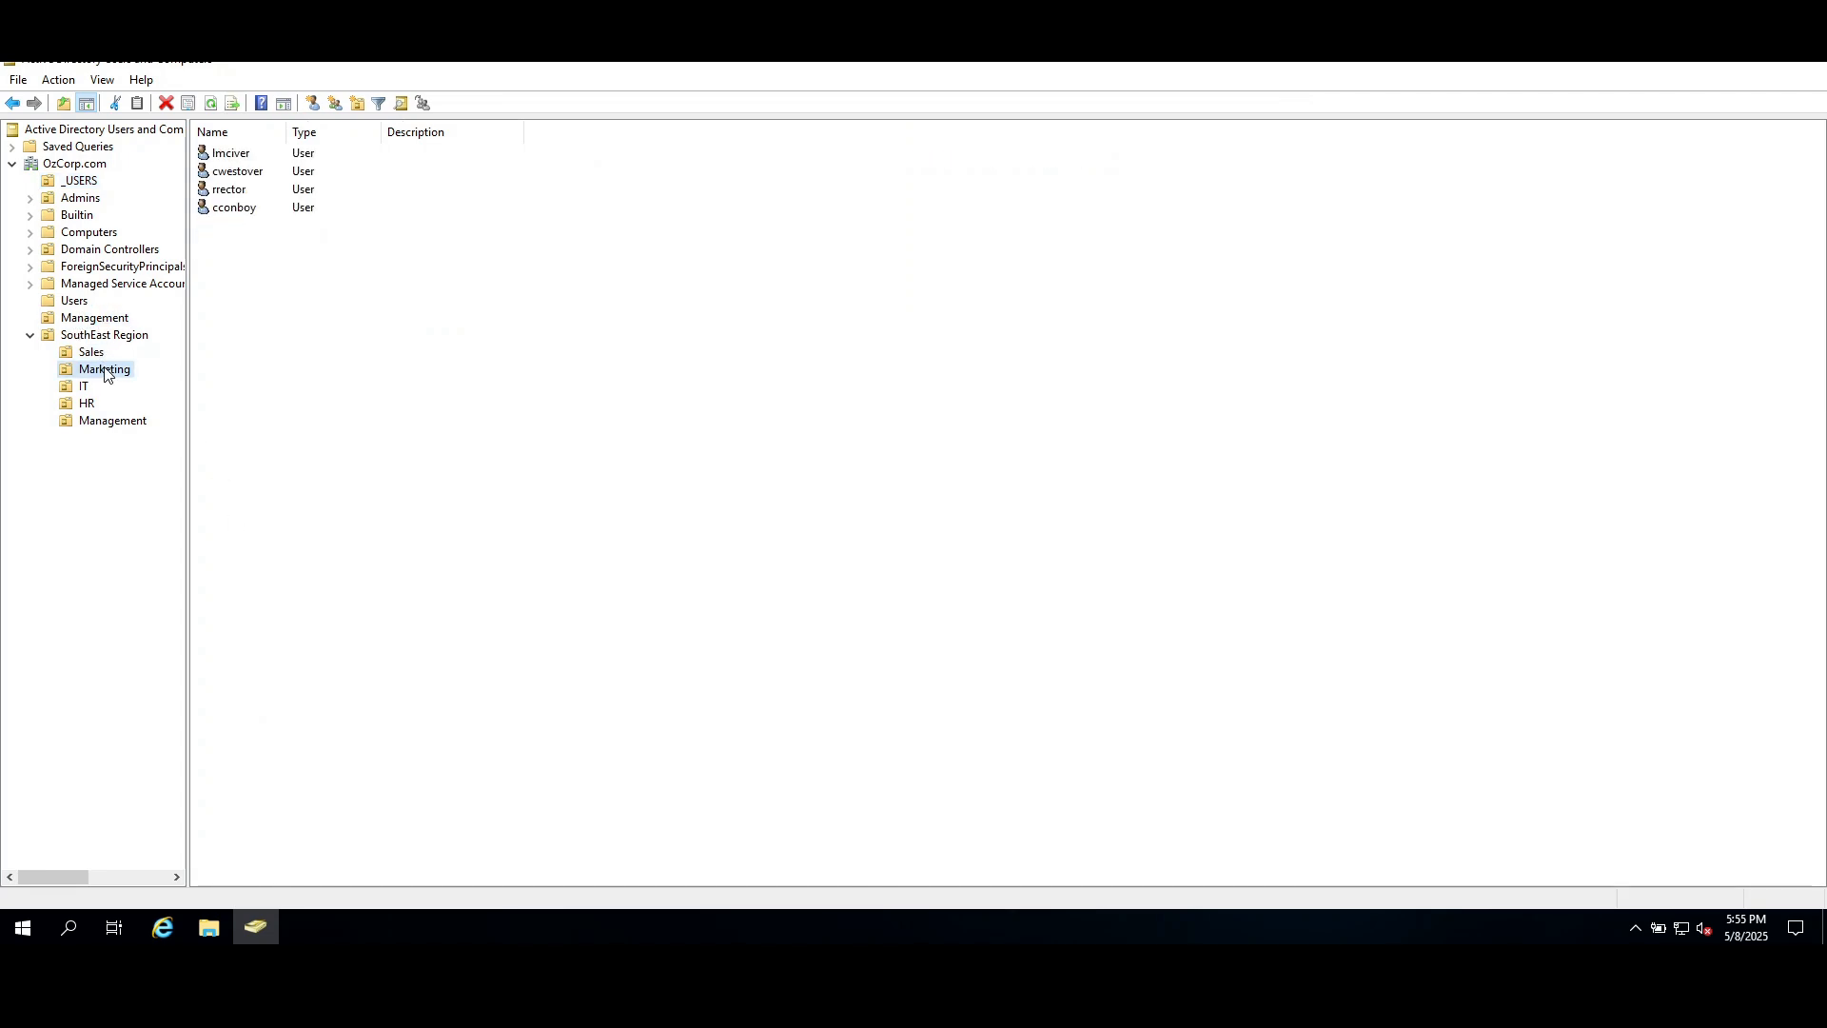
pyautogui.click(79, 182)
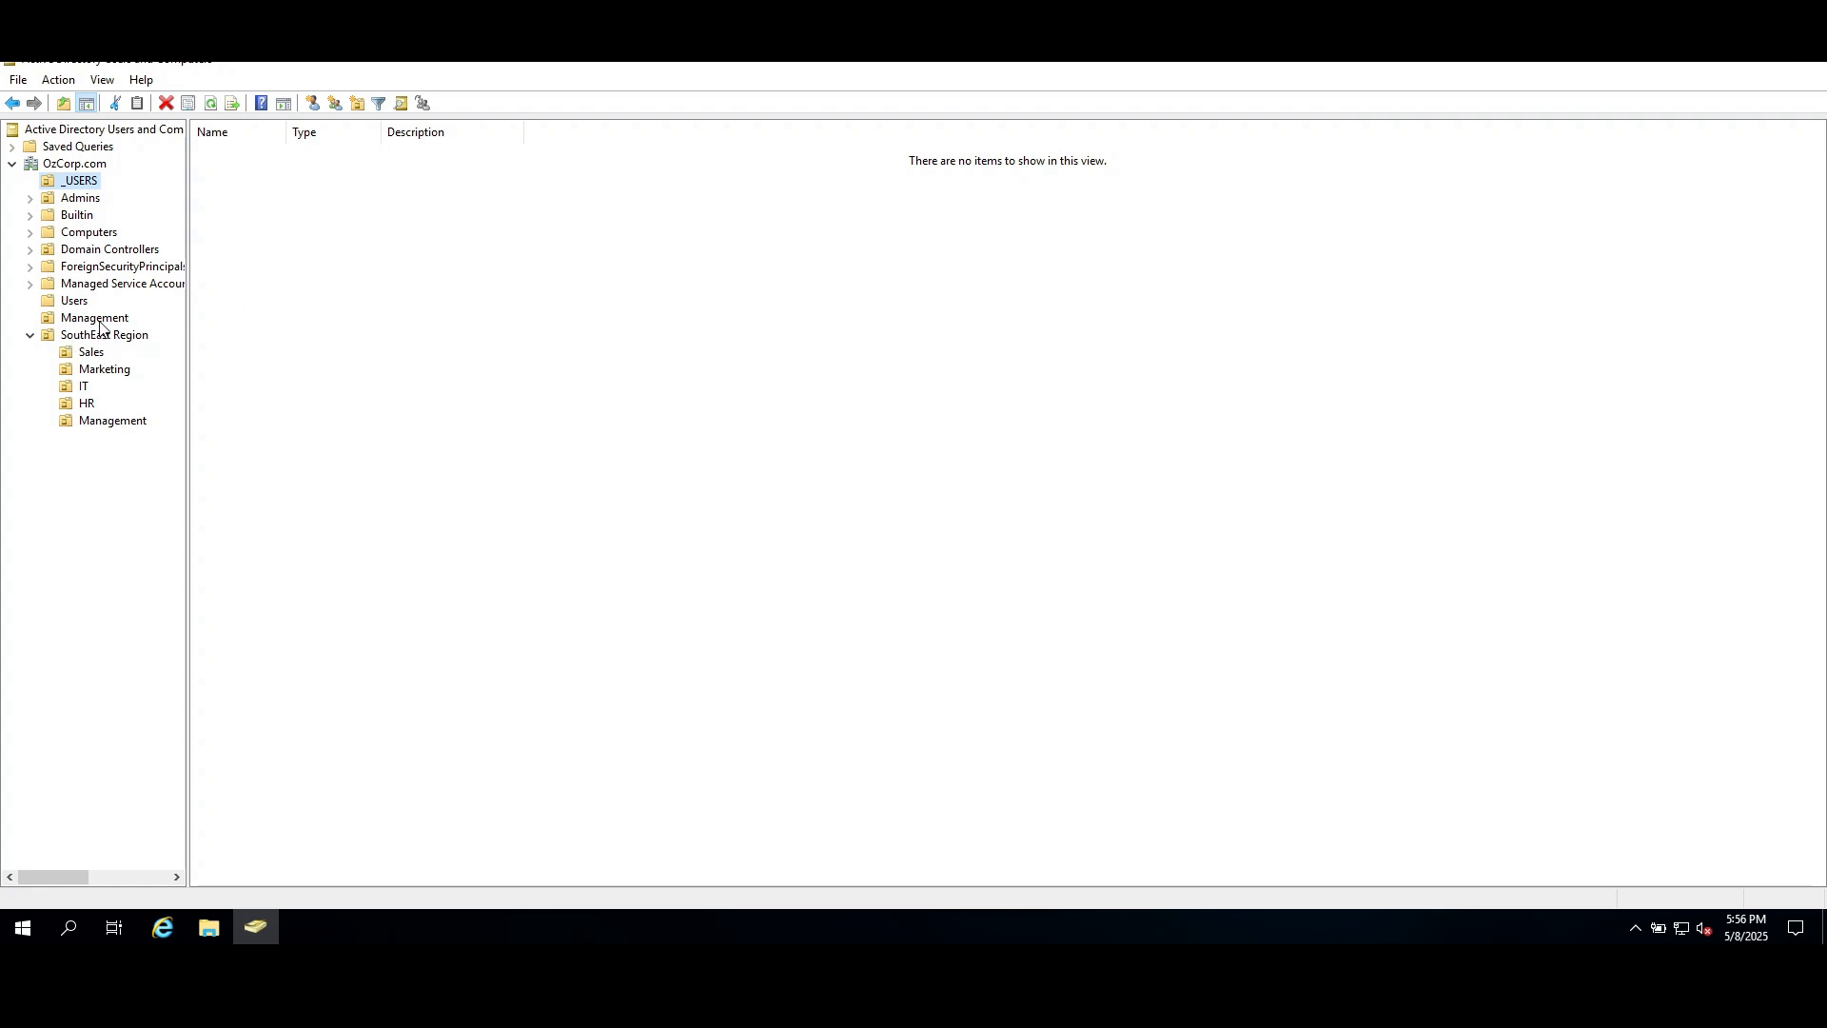
# Compare the accounts in SouthEast Region's Management unit with that region's managers on the org chart, and return to the virtual machine.
pyautogui.click(112, 420)
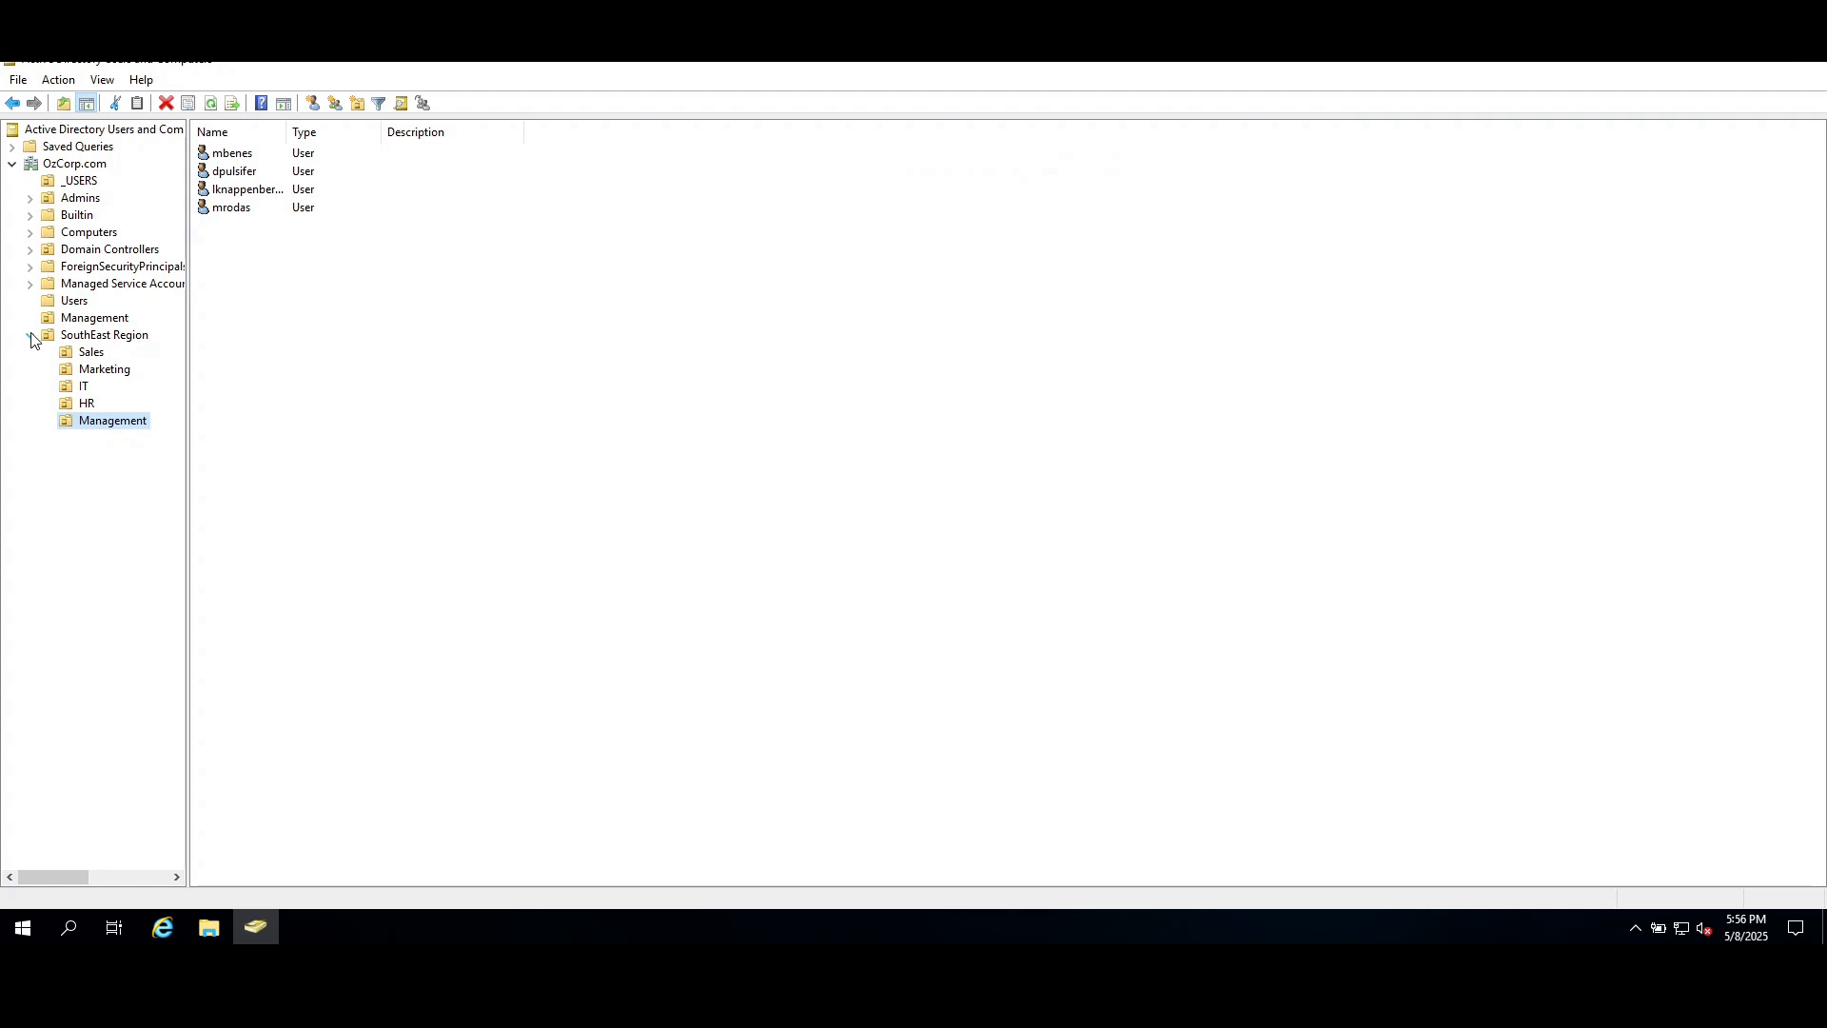
pyautogui.click(34, 336)
pyautogui.click(144, 422)
pyautogui.moveTo(255, 927)
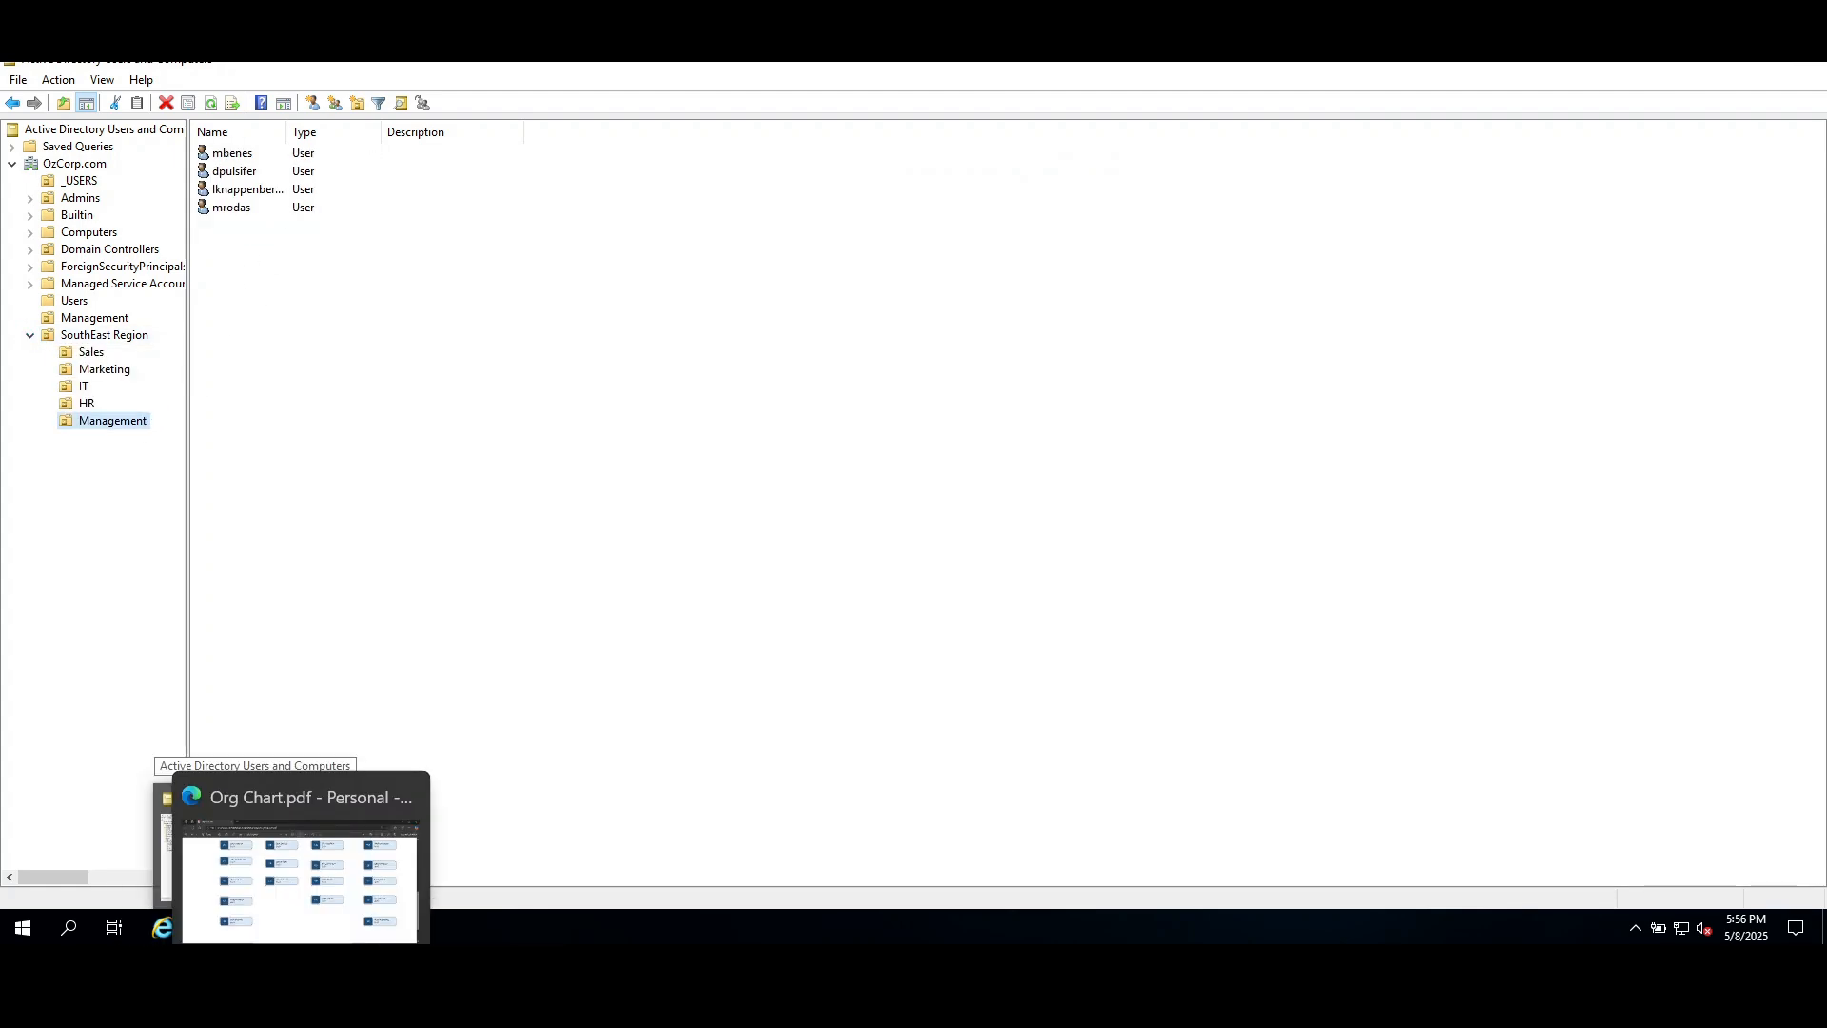
pyautogui.click(307, 1004)
pyautogui.scroll(4, 507, 568)
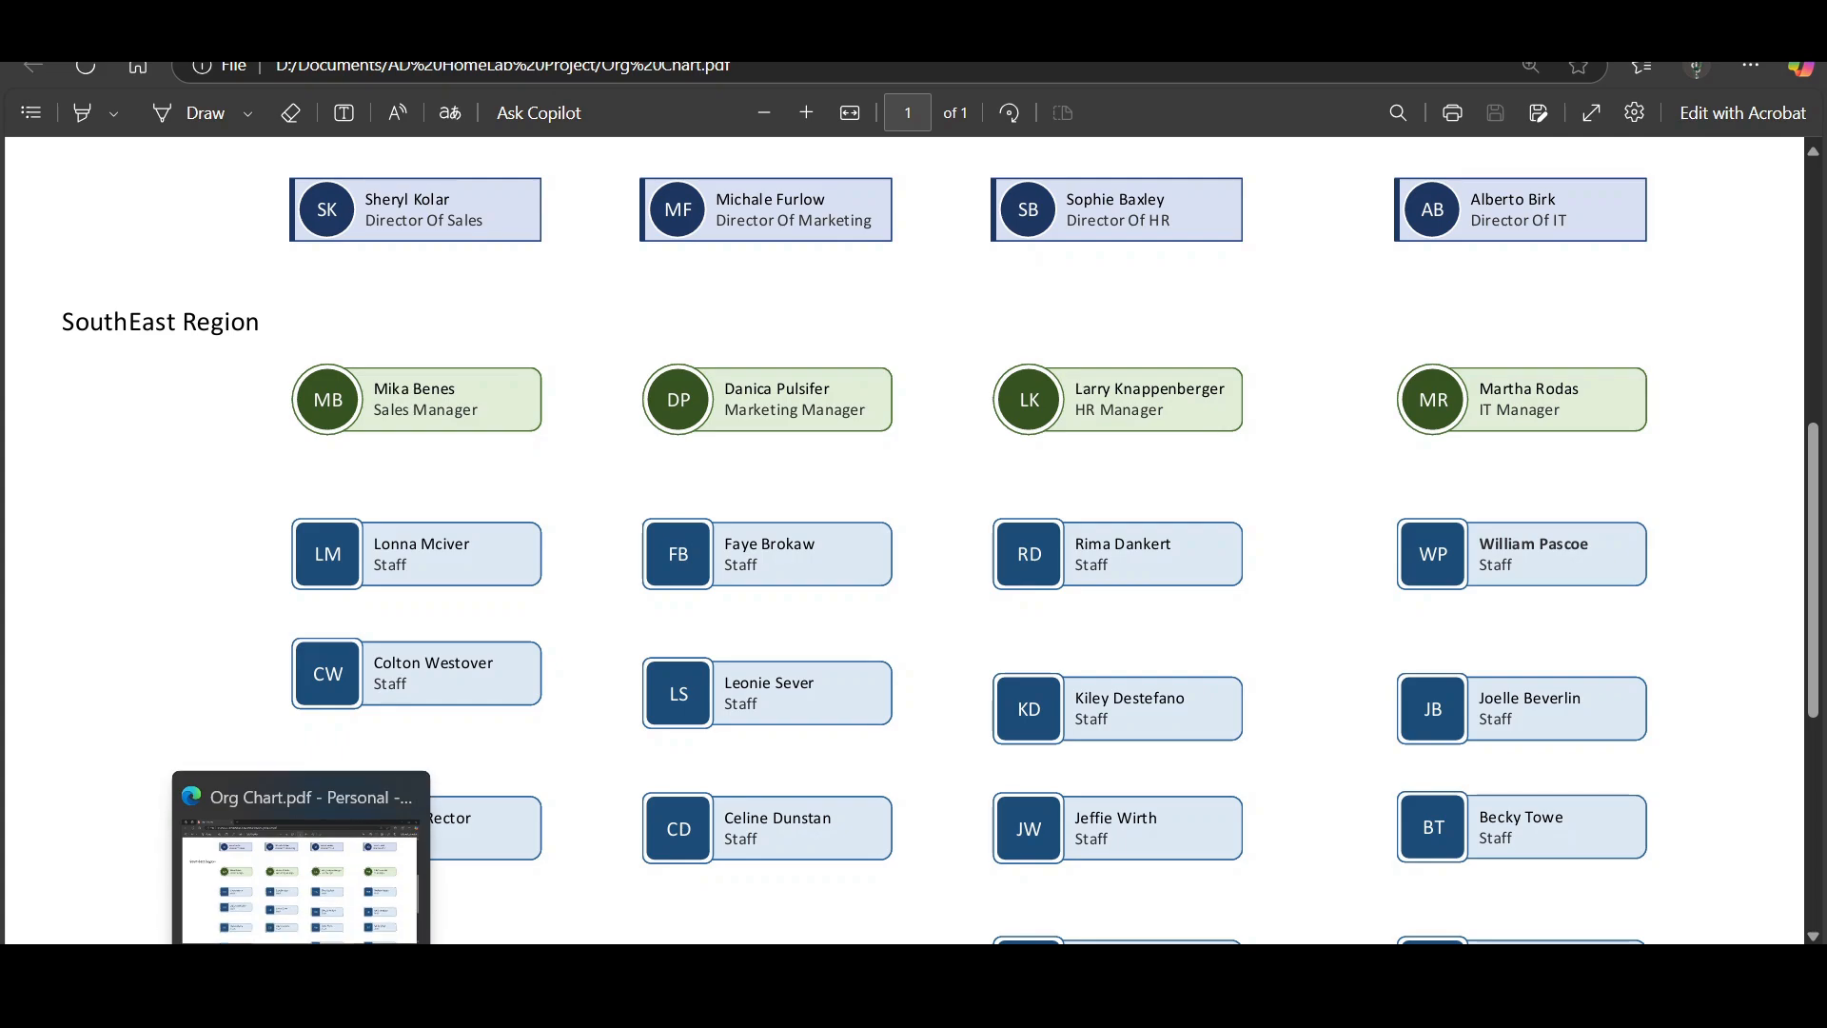
pyautogui.click(301, 999)
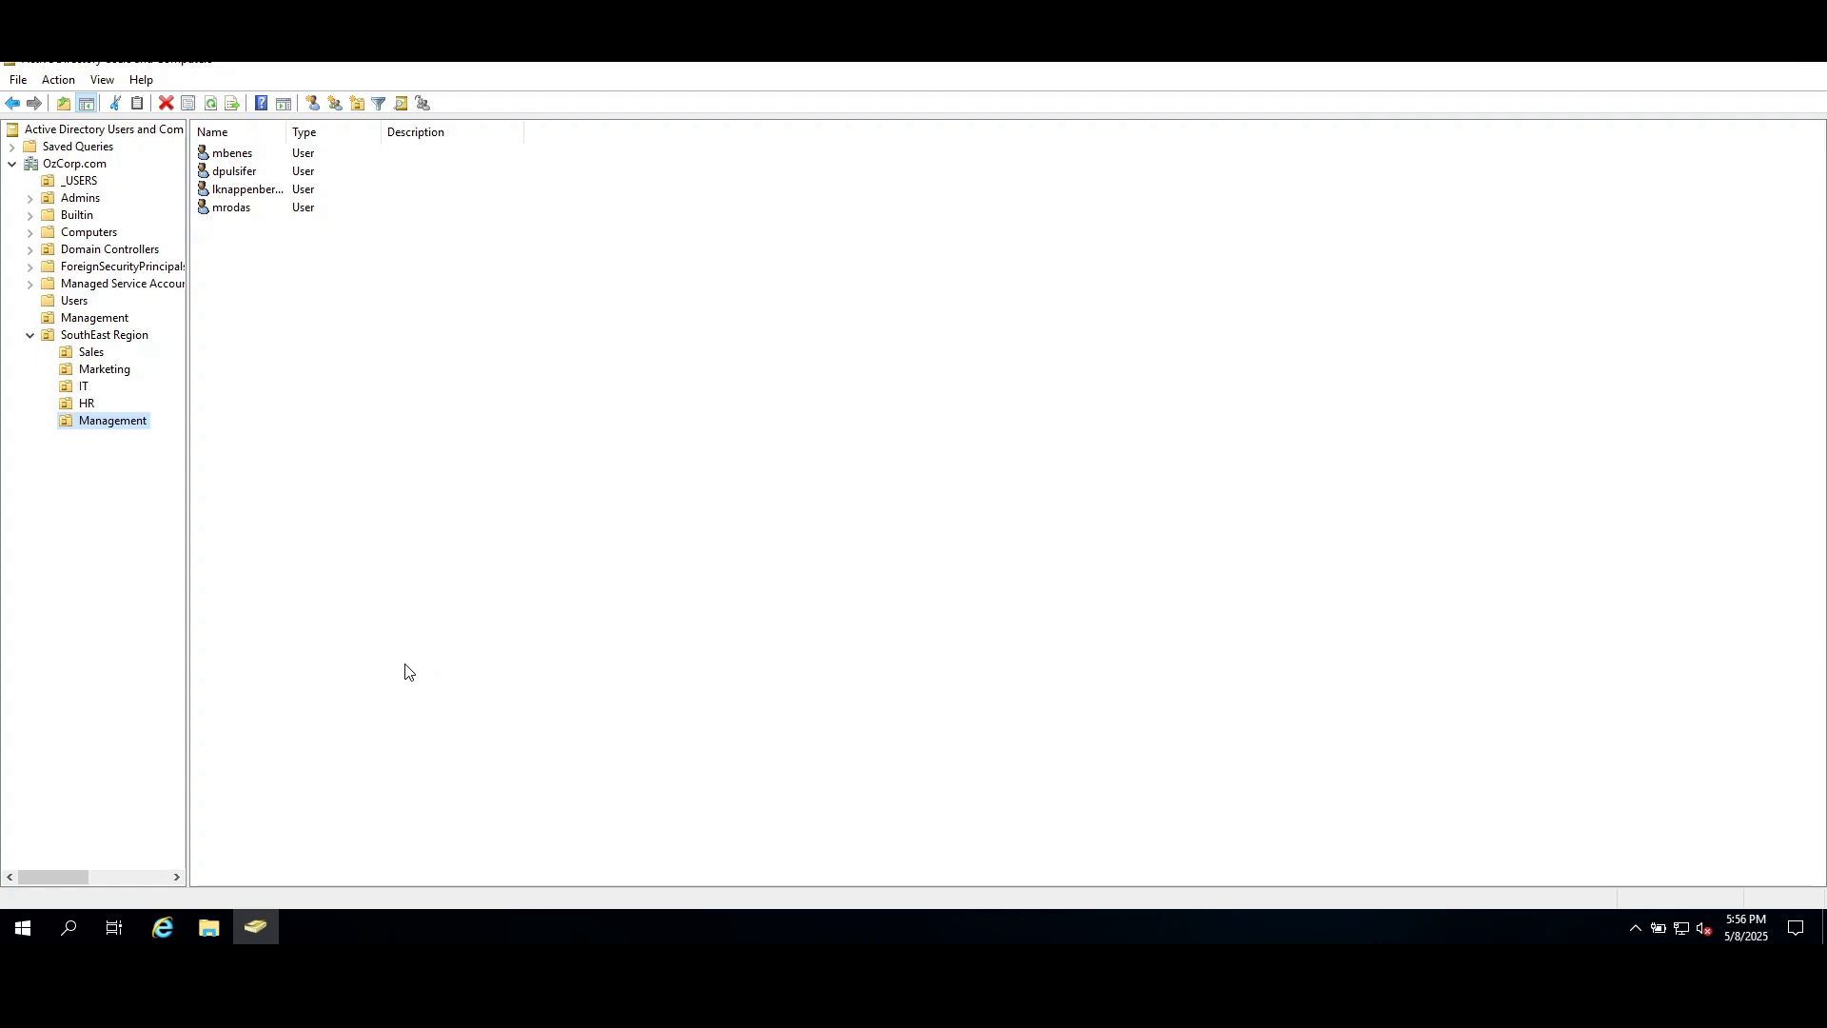
# Collapse SouthEast Region and review the top-level Management and SouthEast Region units and the contents of the OzCorp.com domain.
pyautogui.click(31, 334)
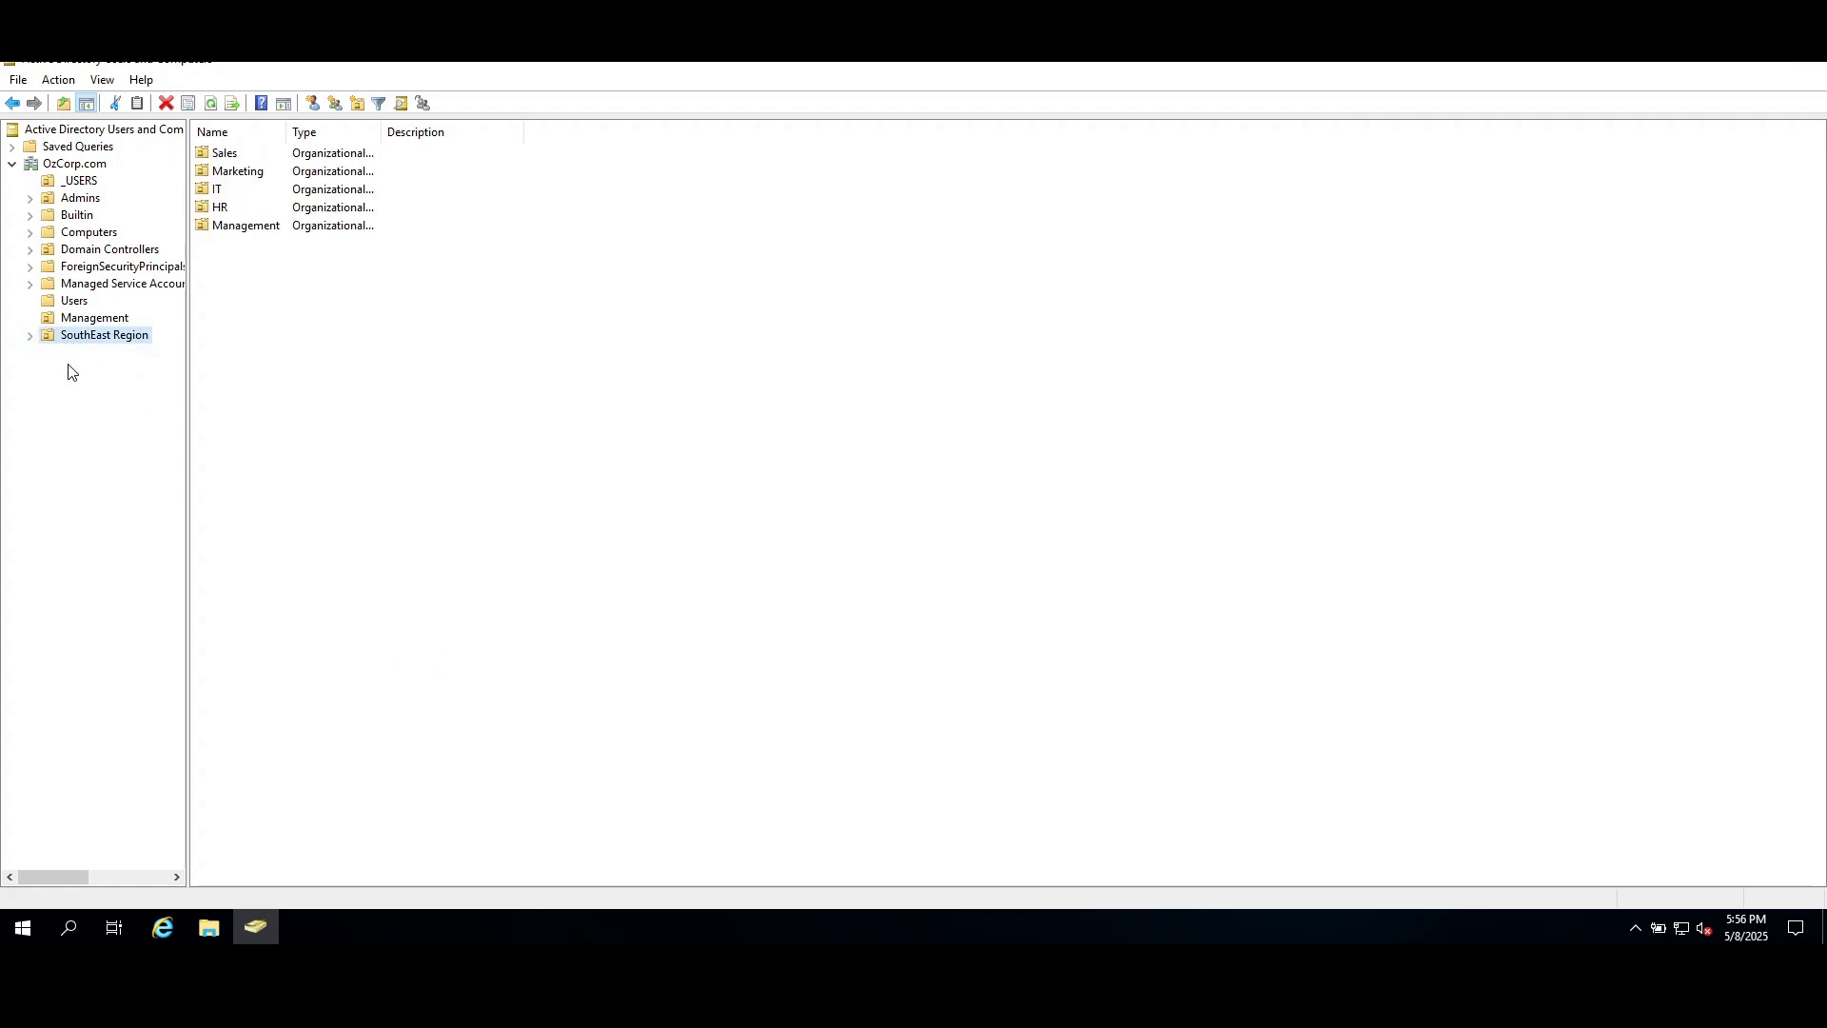
pyautogui.click(98, 320)
pyautogui.click(110, 337)
pyautogui.click(75, 164)
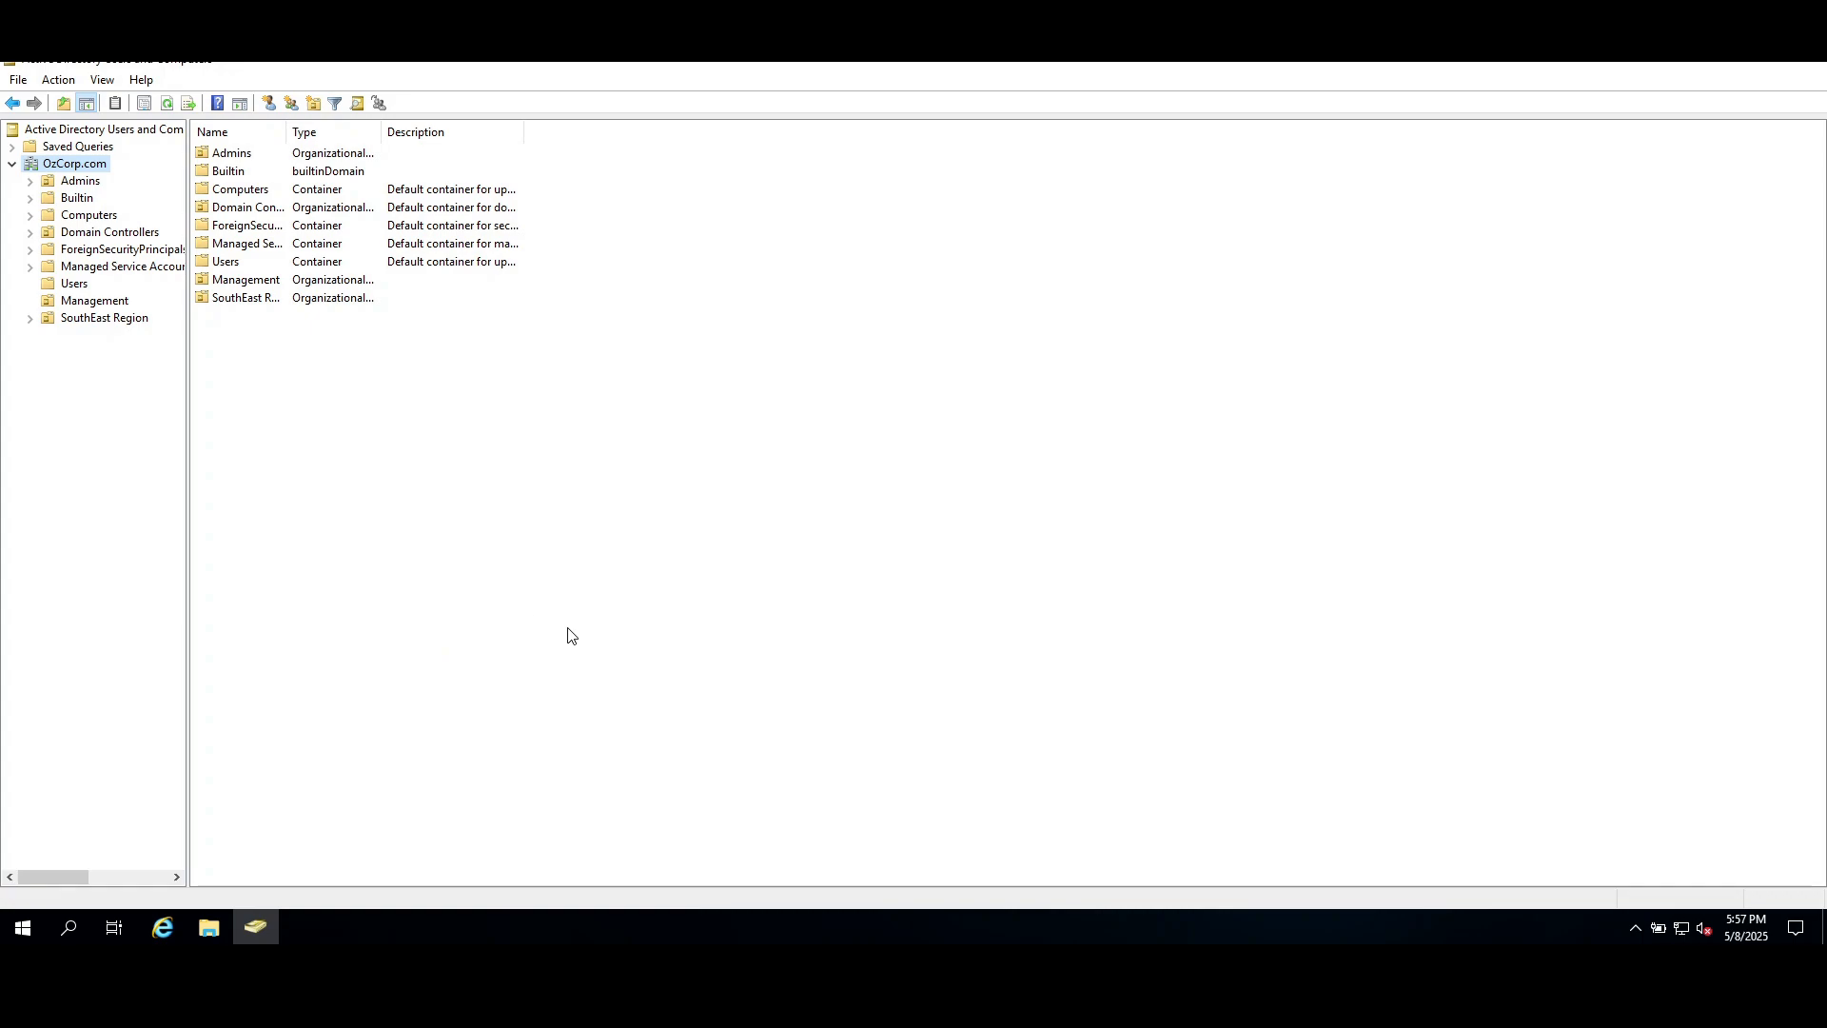
pyautogui.moveTo(255, 926)
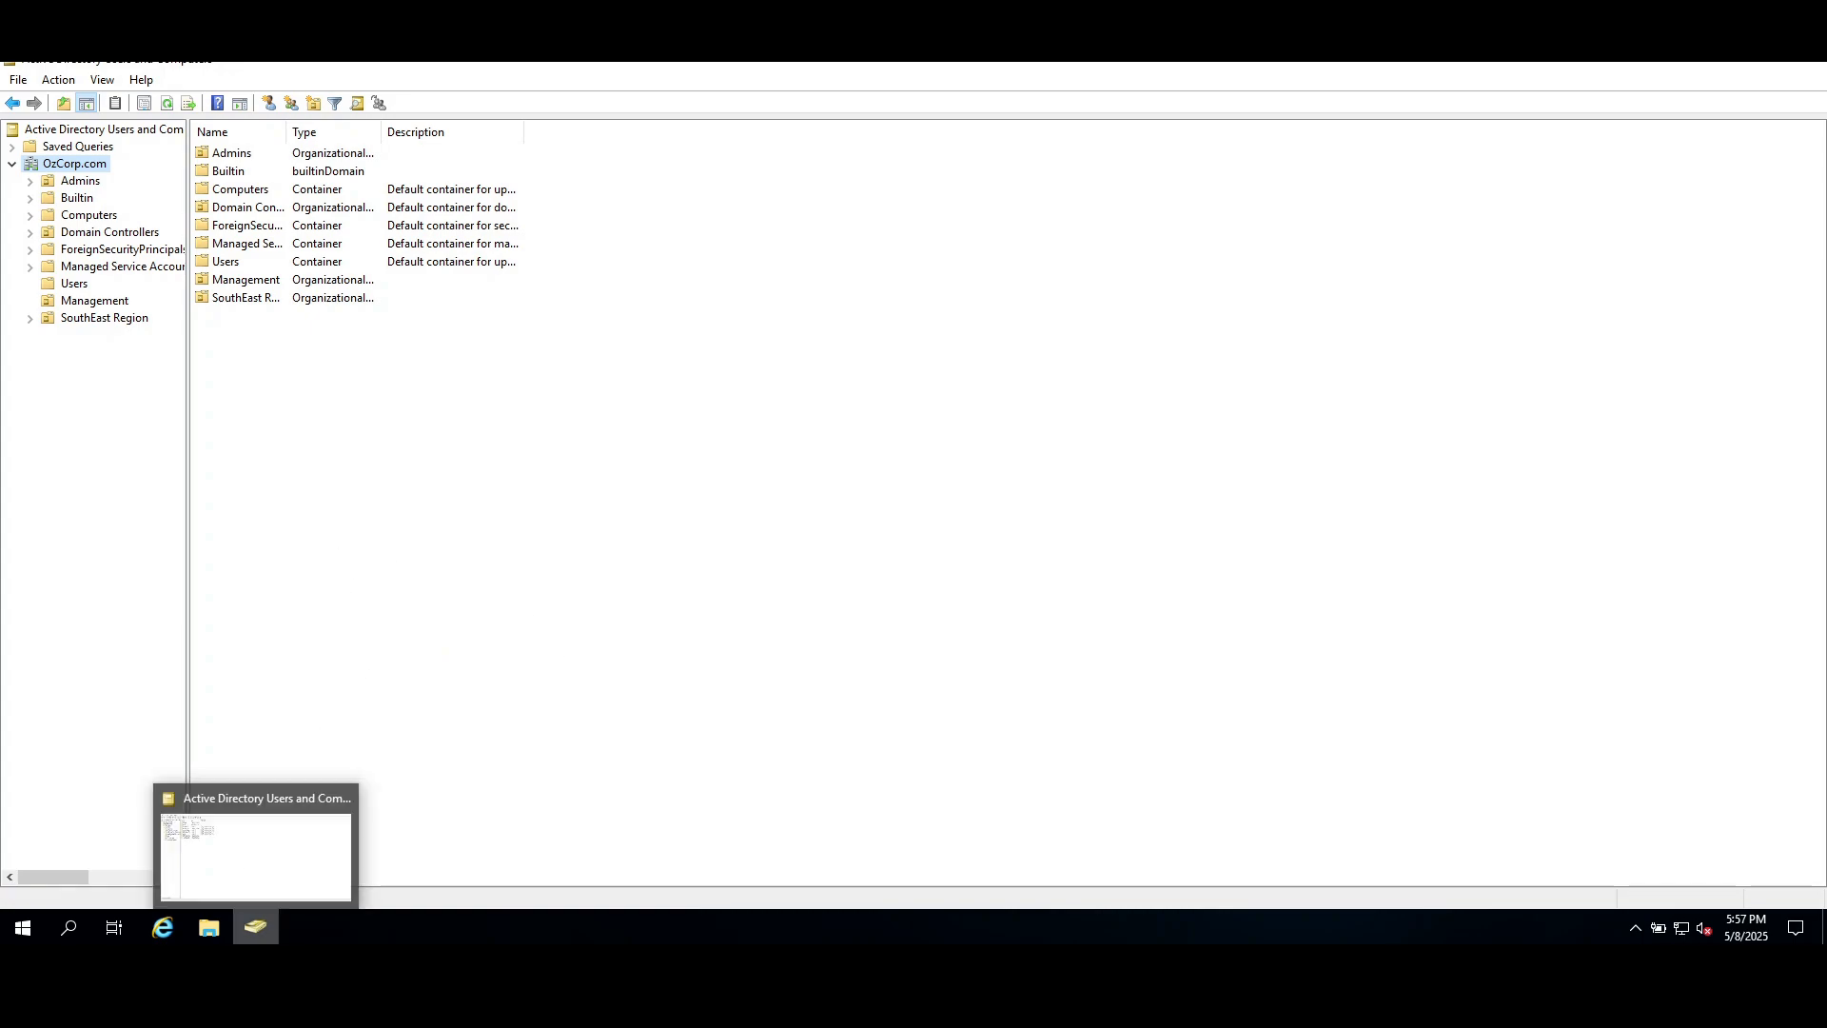